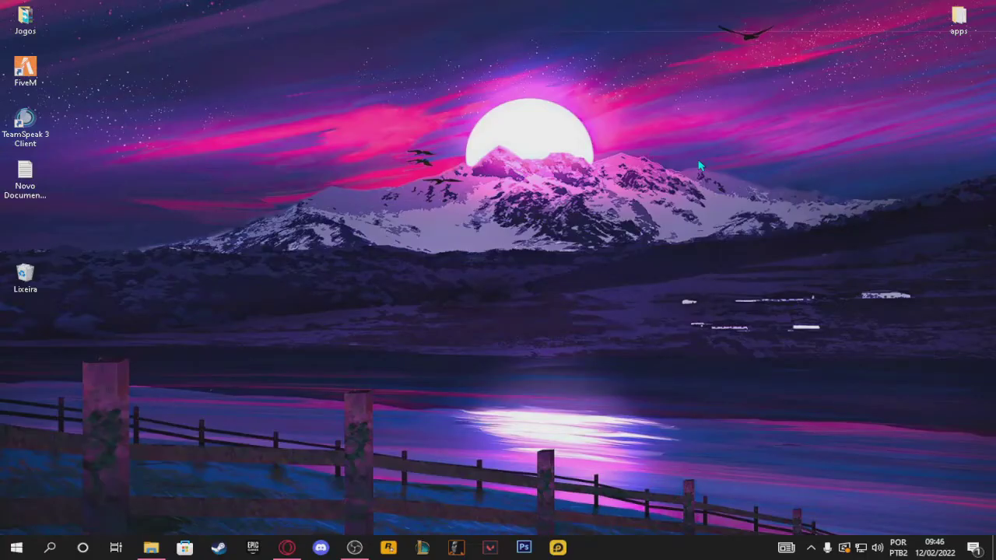
right_click(333, 278)
click(370, 340)
right_click(259, 265)
click(297, 320)
- Extract the Pedra x LeozinhoSP ZIP archive in Downloads into its own folder
click(151, 548)
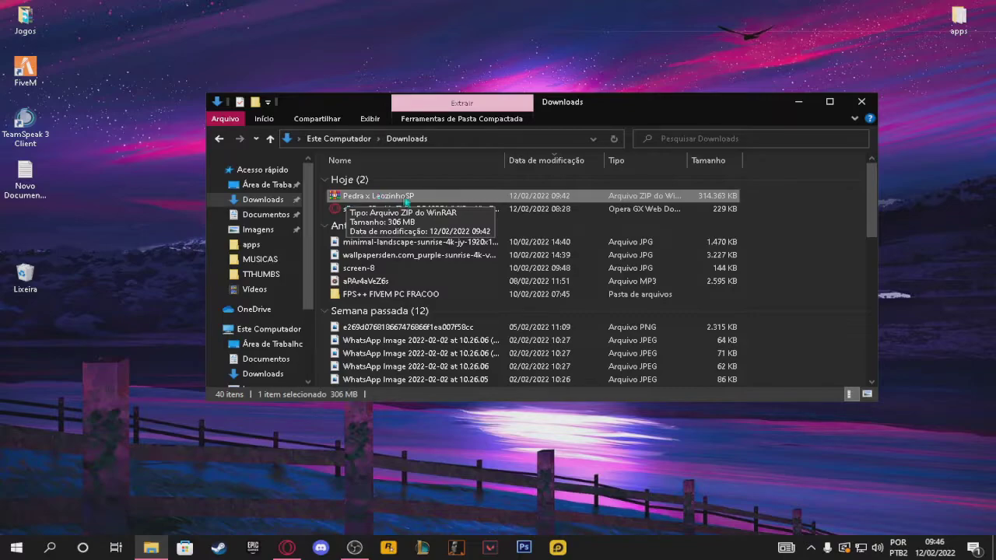
drag(618, 110, 595, 105)
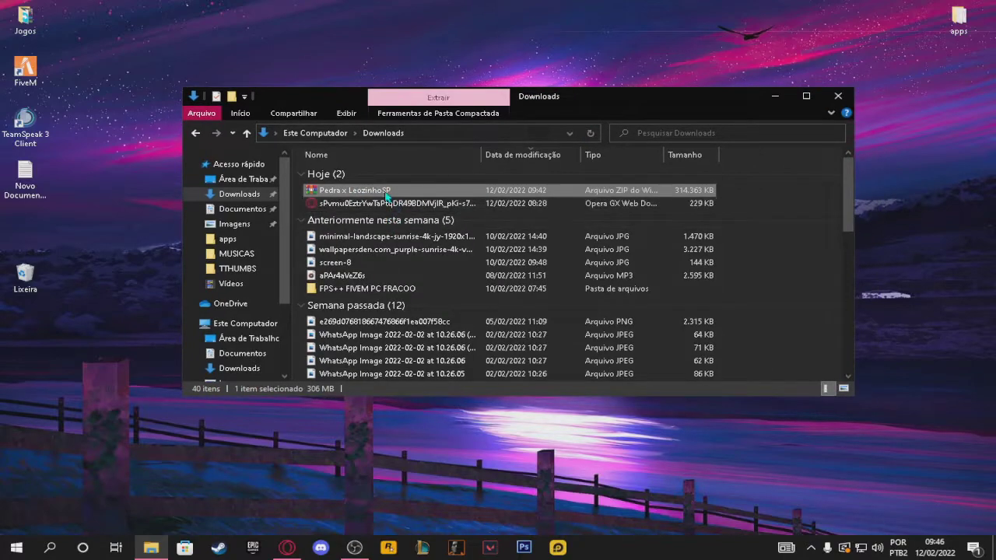
right_click(386, 195)
click(476, 258)
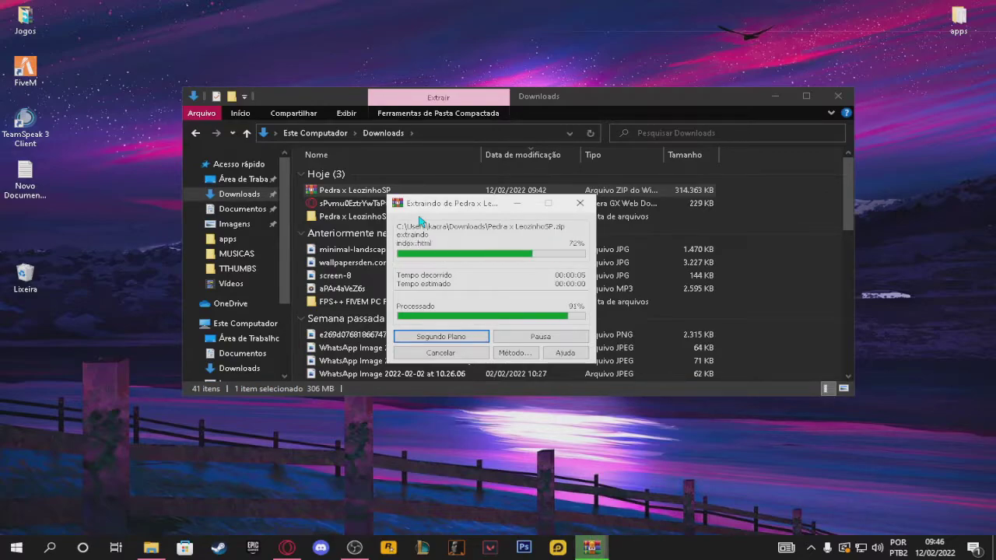
- Move the Pedra x LeozinhoSP folder from inside the extracted folder to the desktop and open it there
double_click(356, 217)
click(340, 177)
drag(340, 178, 115, 183)
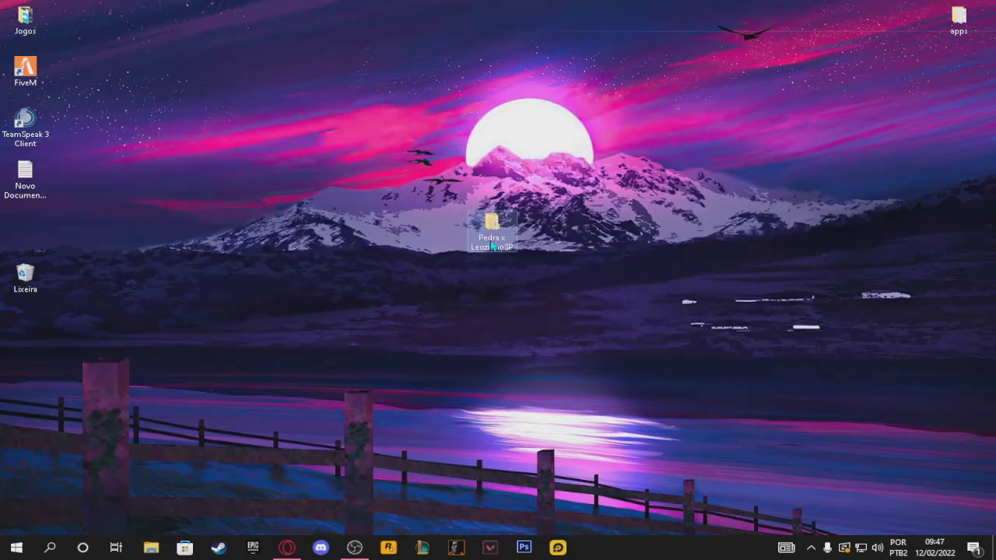
double_click(491, 240)
drag(410, 103, 444, 84)
- Go through the pack's subfolders: citizen, command line, common, config do gta, preset reshade and tutorial
click(363, 155)
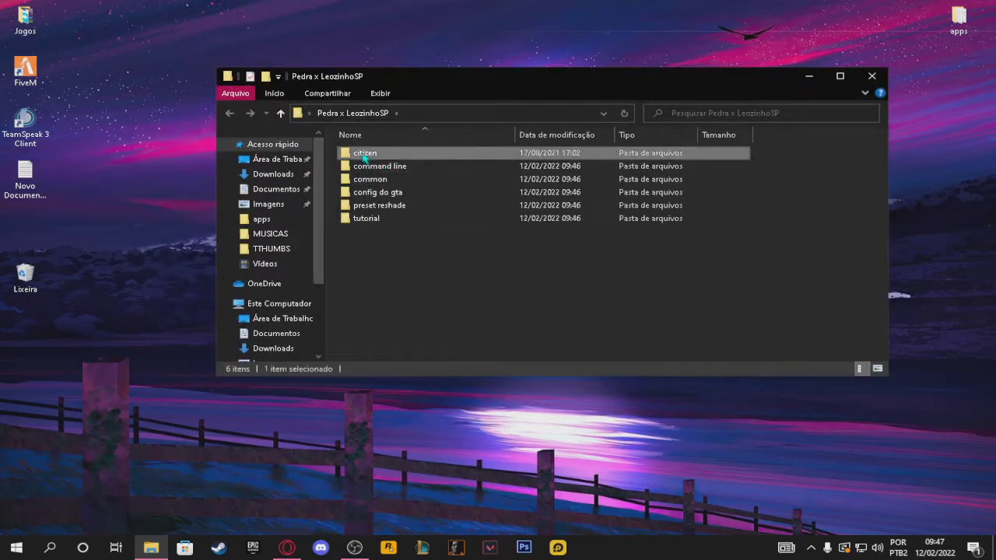
click(381, 170)
click(386, 182)
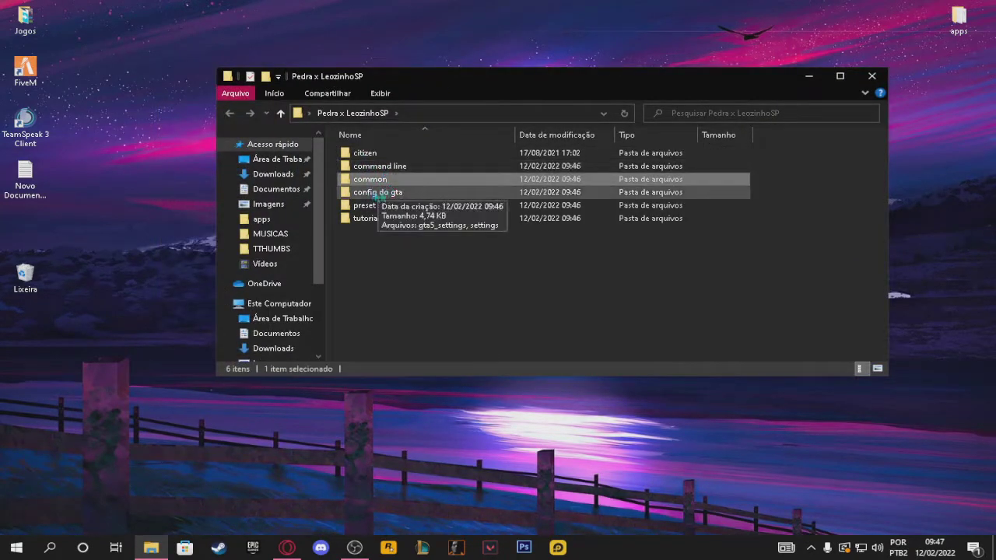
click(376, 195)
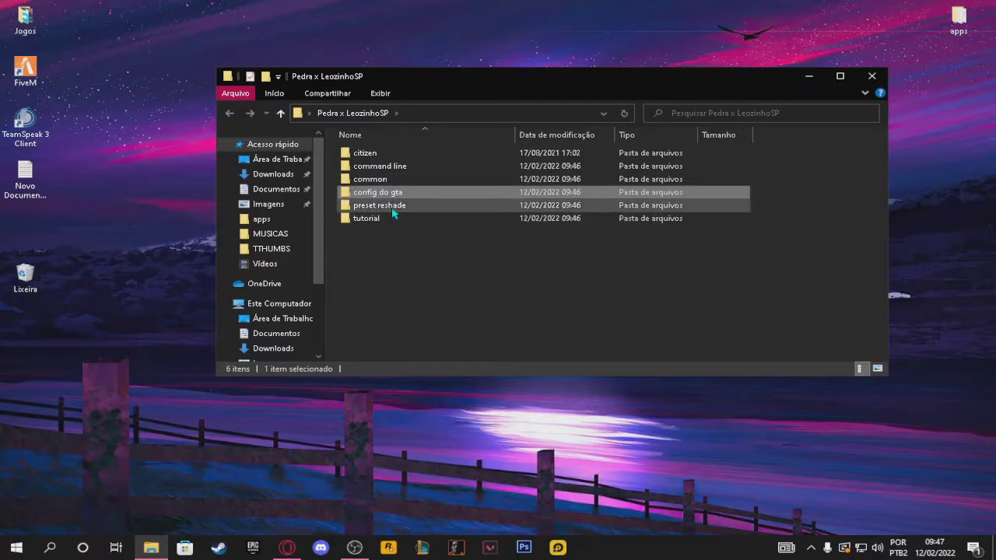
click(392, 209)
click(380, 223)
click(448, 268)
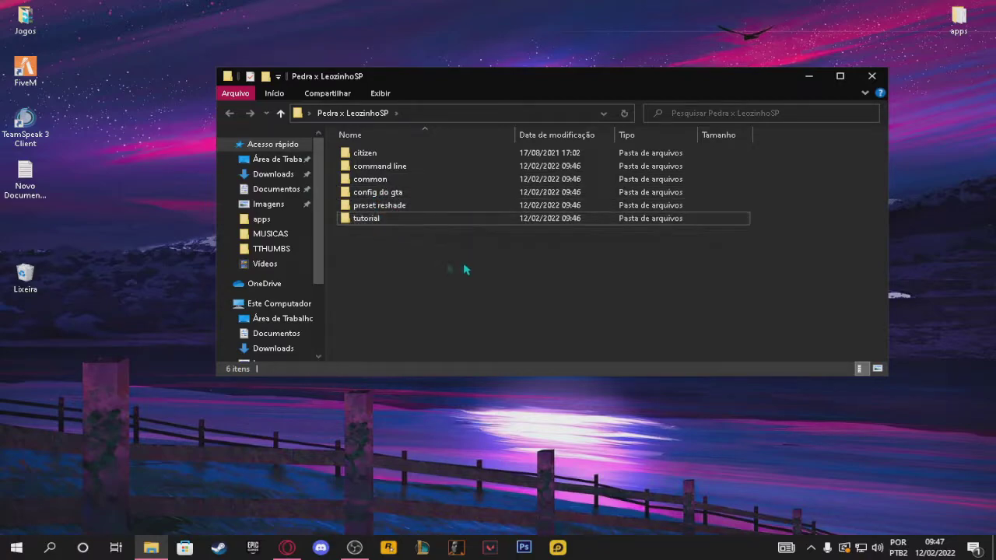
- Move the Pedra x LeozinhoSP window aside to leave room beside it for the FiveM folder
drag(748, 75, 797, 75)
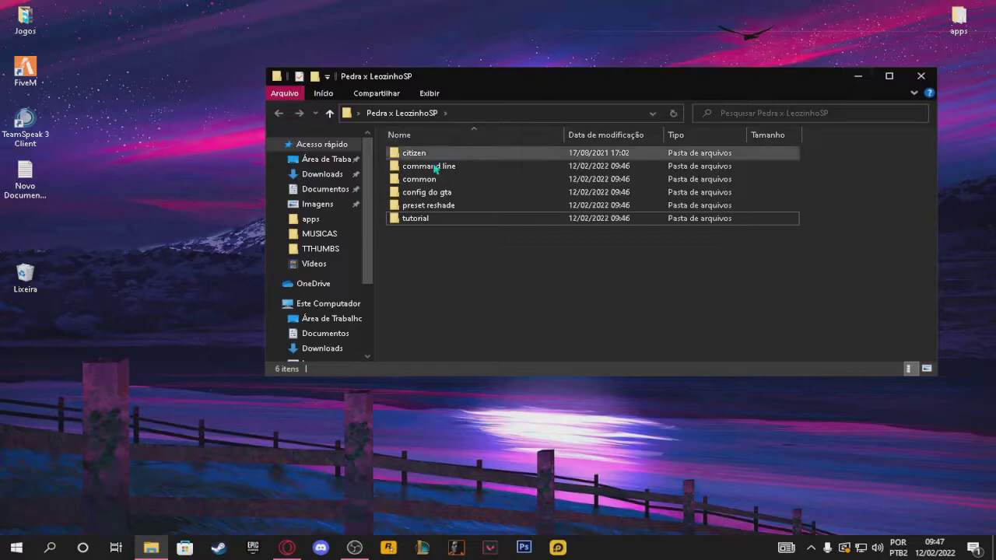
drag(512, 94, 952, 108)
right_click(26, 67)
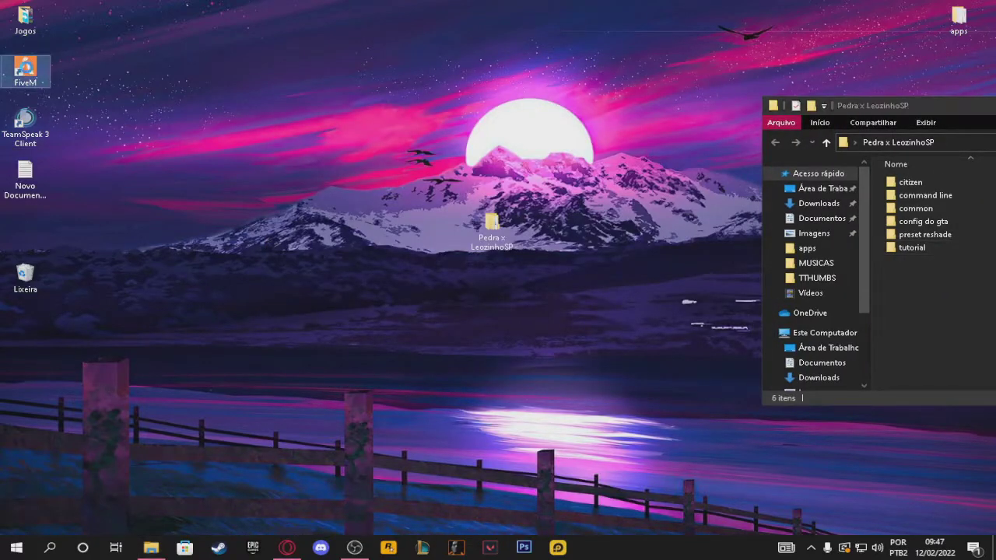
click(544, 154)
drag(953, 99, 638, 73)
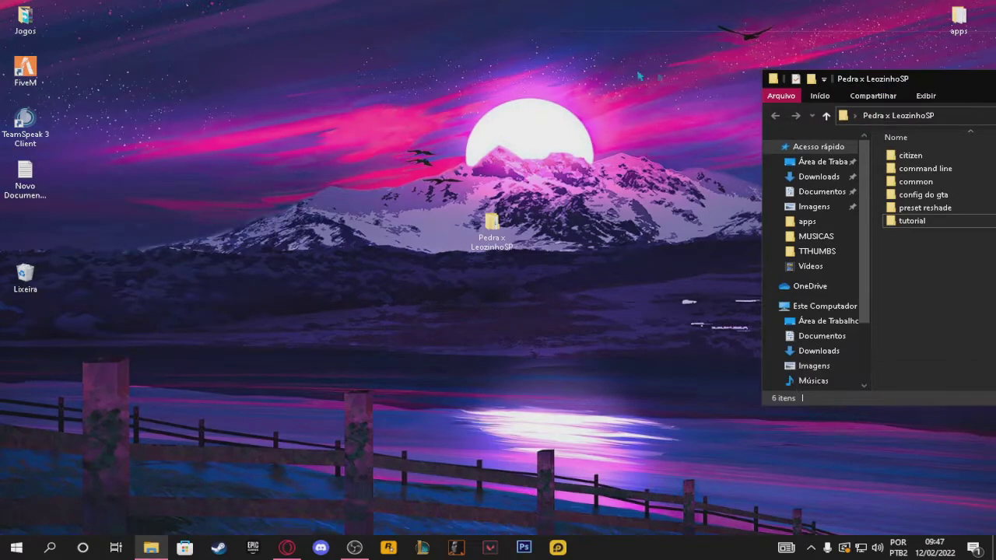
drag(922, 86, 756, 81)
- Open the FiveM shortcut's file location and enter the FiveM Application Data folder
click(25, 68)
right_click(18, 71)
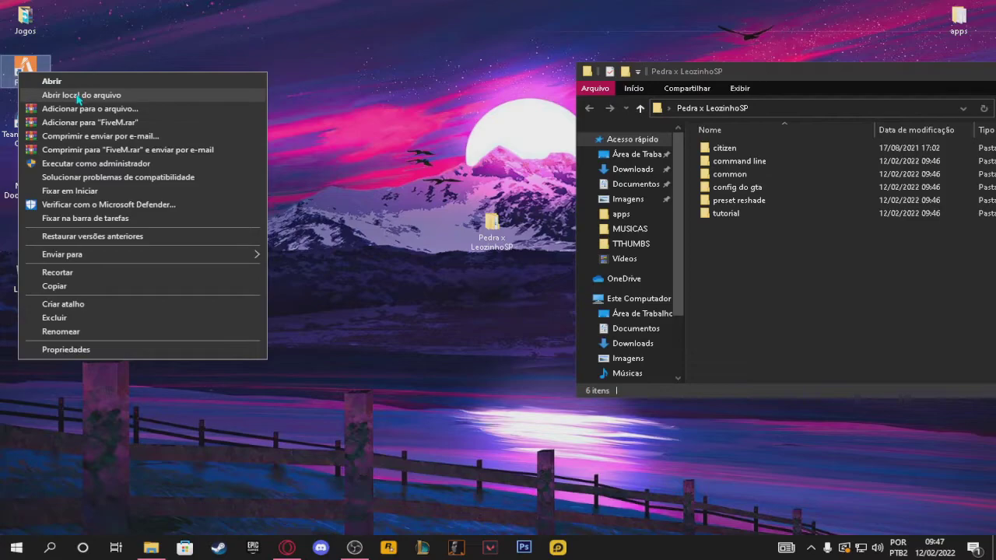
click(78, 96)
click(195, 90)
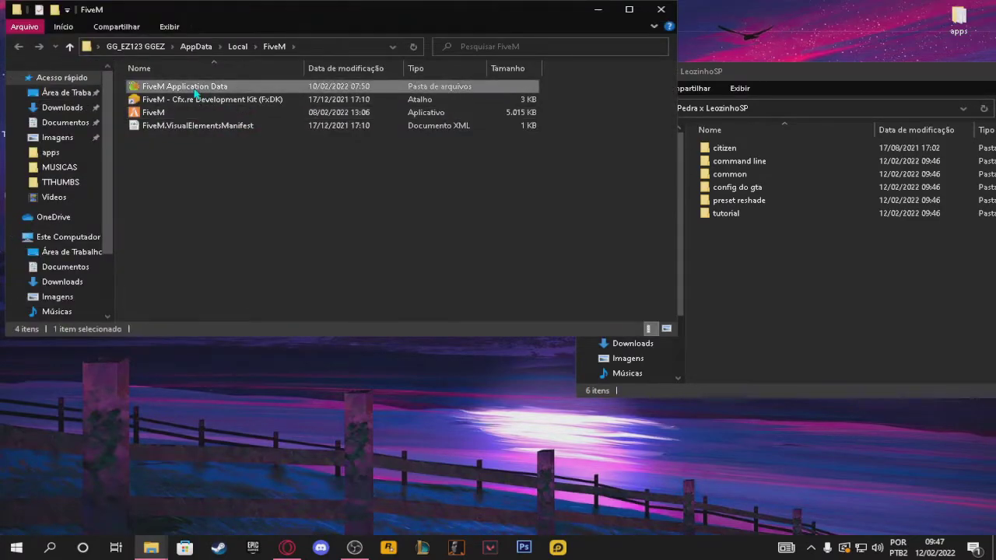
double_click(195, 90)
- Open the citizen folder both in FiveM Application Data and in the Pedra x LeozinhoSP pack to compare them
click(166, 100)
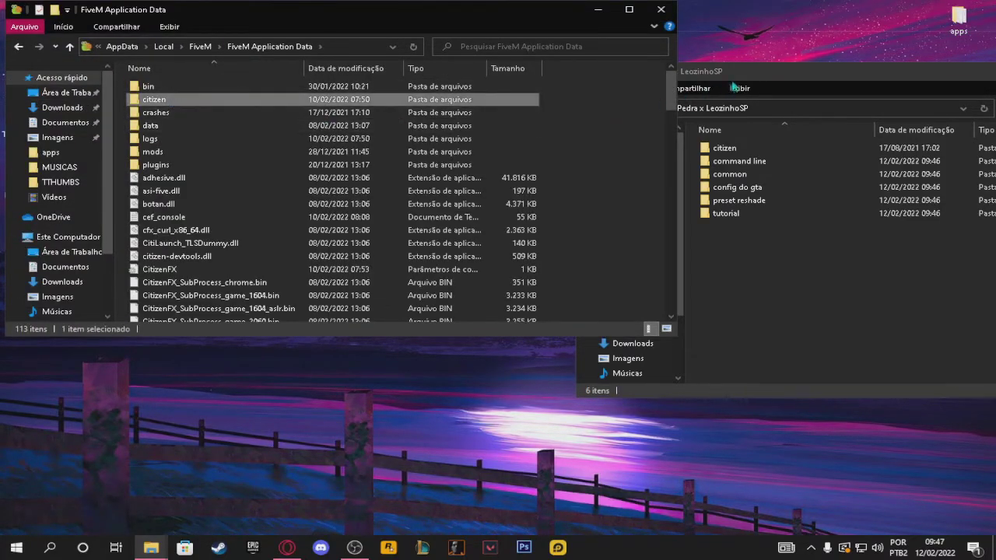
click(731, 88)
click(723, 148)
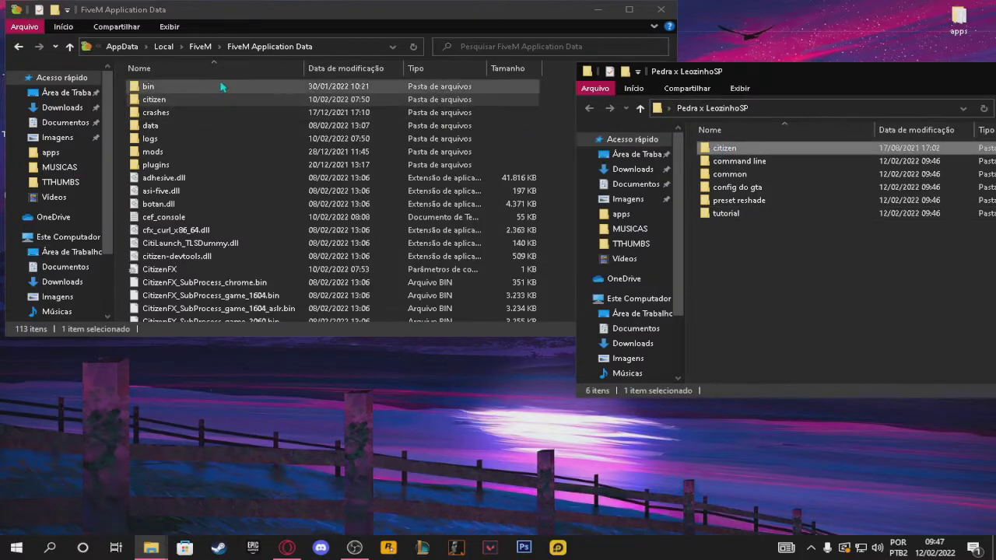
double_click(224, 100)
double_click(745, 150)
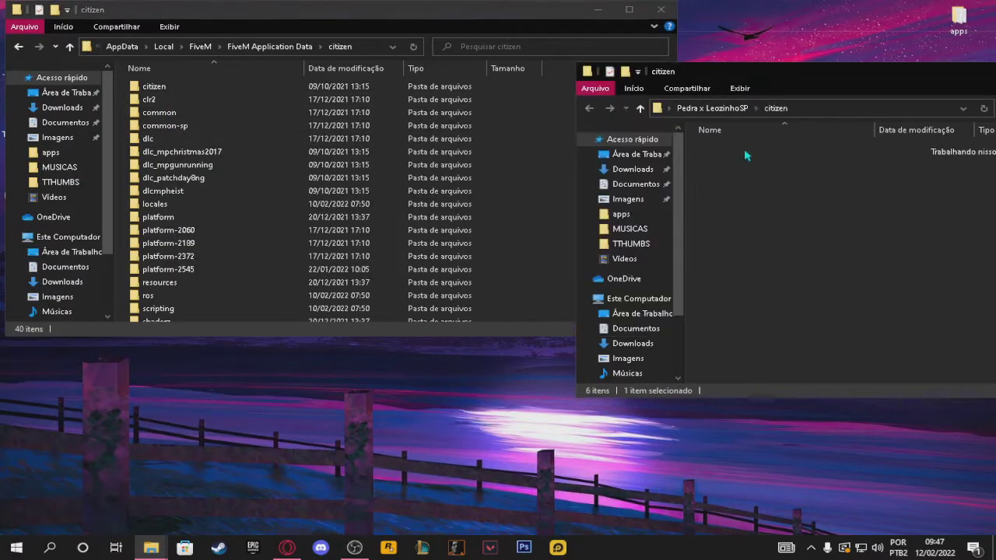
- Select all items in the pack's citizen folder, then return both windows to their parent folders
drag(694, 142, 876, 435)
right_click(788, 304)
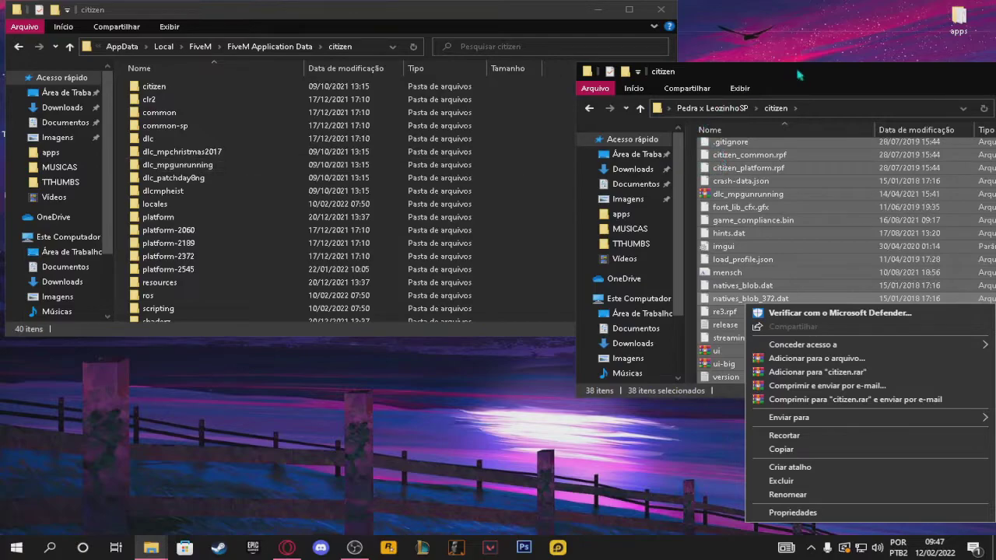
click(800, 73)
click(586, 111)
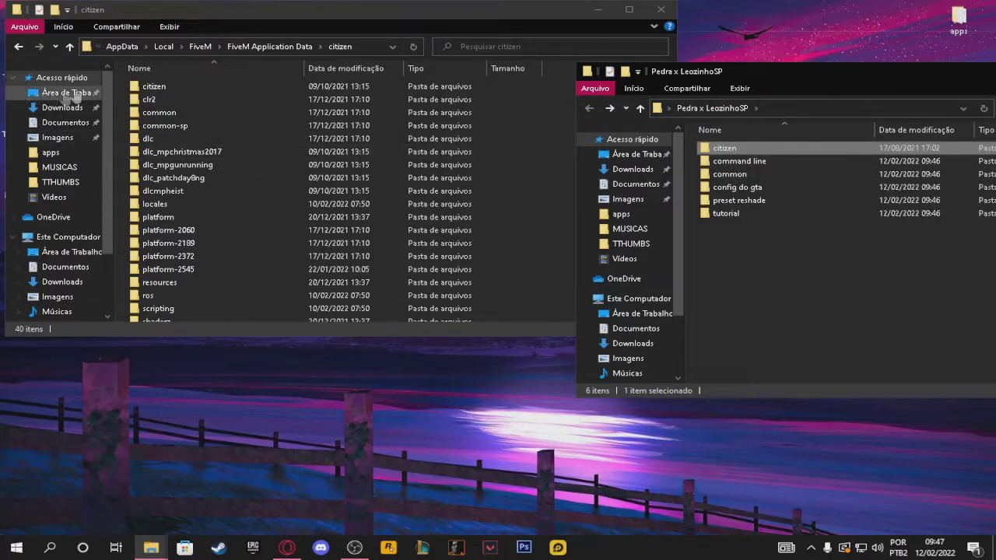
click(18, 48)
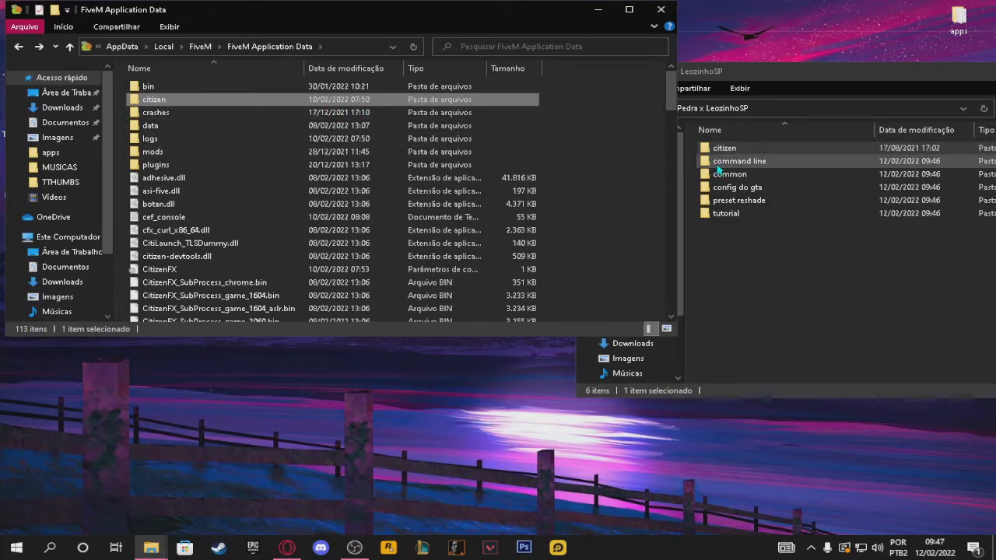
- Look at the commandline file in the pack's command line folder, then go back and select the common folder
double_click(717, 163)
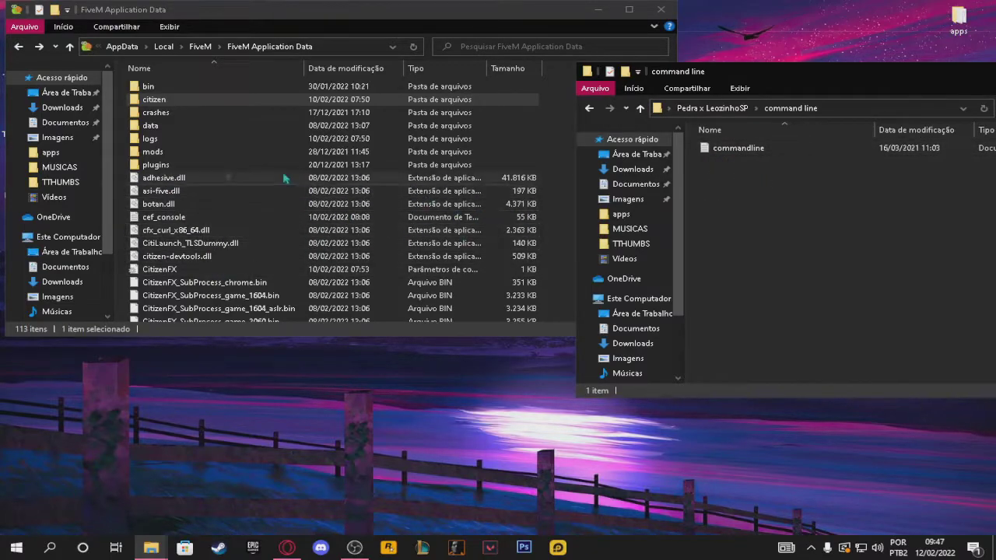
drag(720, 149, 737, 164)
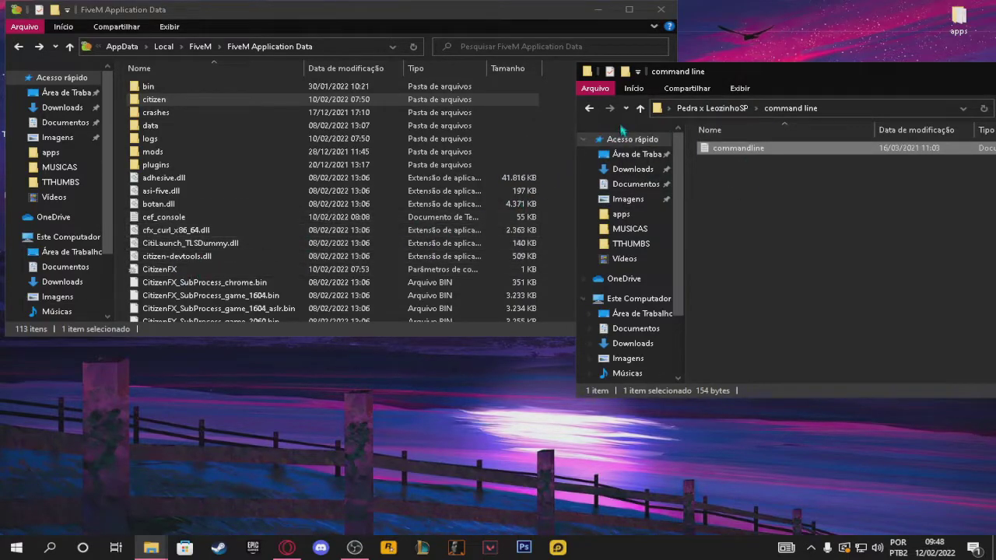
click(589, 109)
click(716, 178)
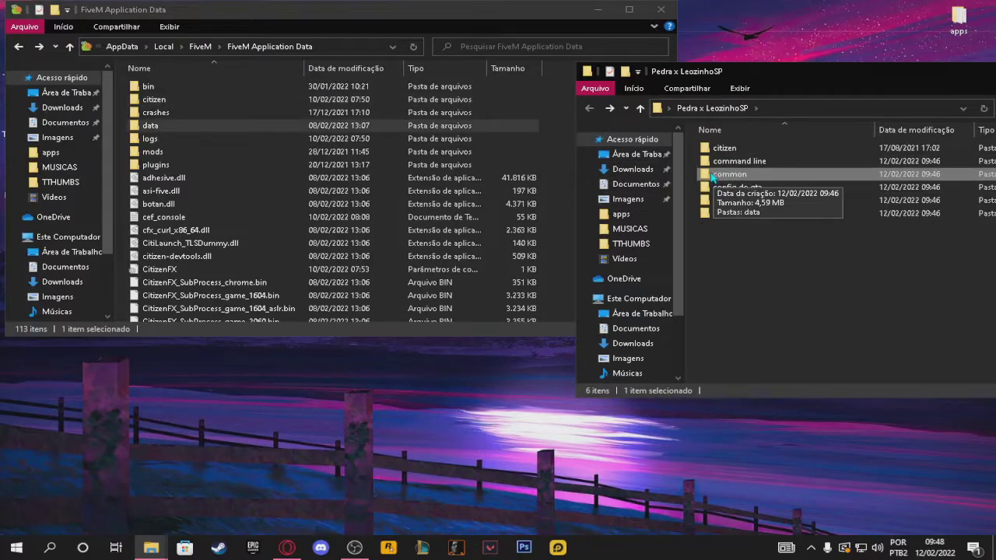
mouse_move(716, 177)
mouse_down()
mouse_move(463, 180)
mouse_move(477, 196)
mouse_move(717, 180)
mouse_up()
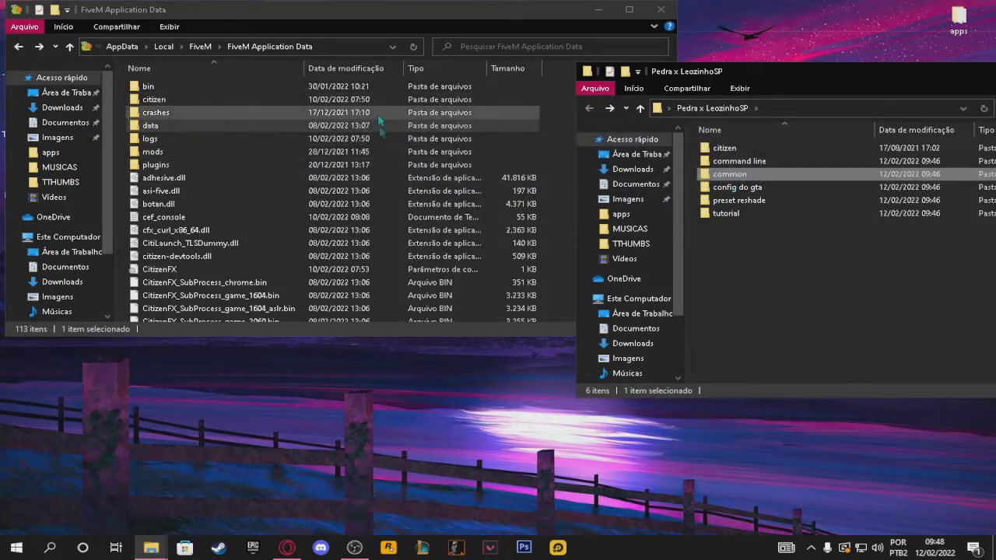
- Open the pack's config do gta folder and examine the gta5_settings and settings files
double_click(745, 187)
click(741, 151)
click(747, 163)
click(731, 138)
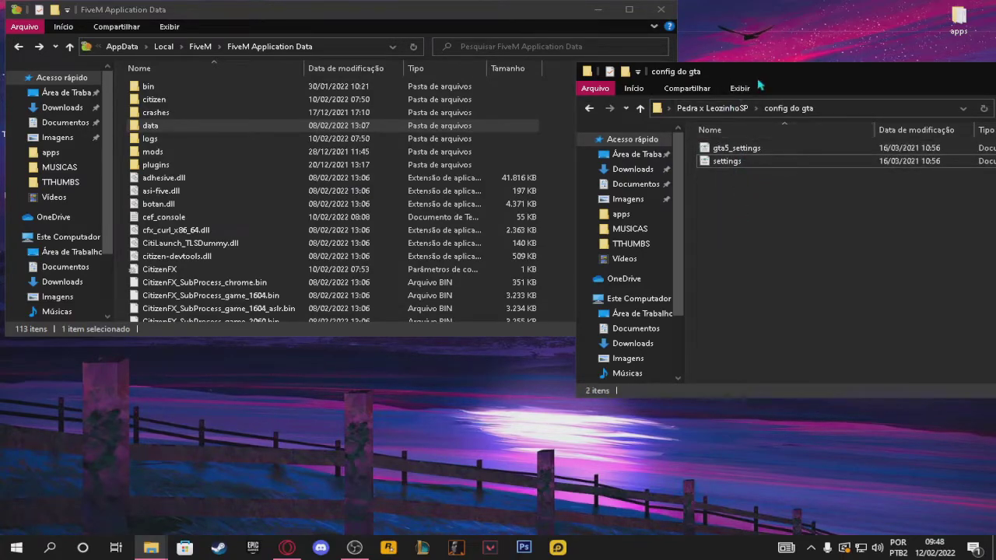
click(740, 150)
click(745, 164)
click(748, 179)
- Close the FiveM Application Data window and move gta5_settings from config do gta to the desktop
click(660, 10)
drag(758, 71, 630, 76)
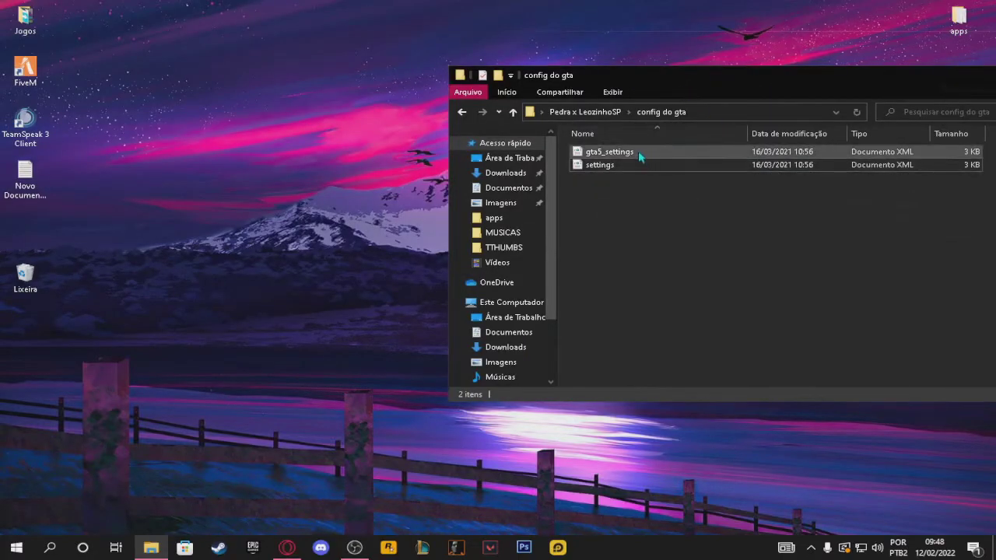
click(620, 166)
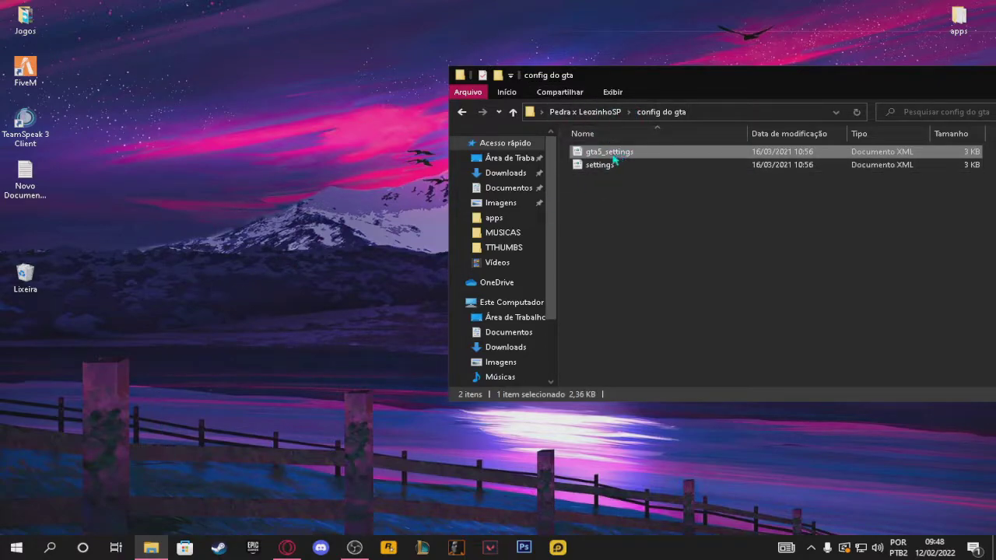
drag(662, 82, 588, 49)
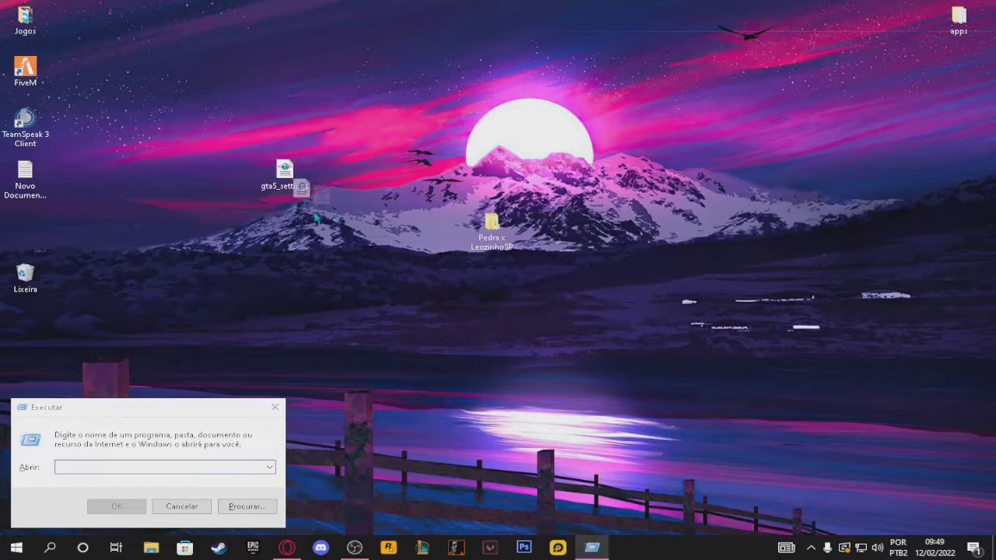
- Run %appdata% to open the Roaming folder and enter its CitizenFX folder
click(288, 178)
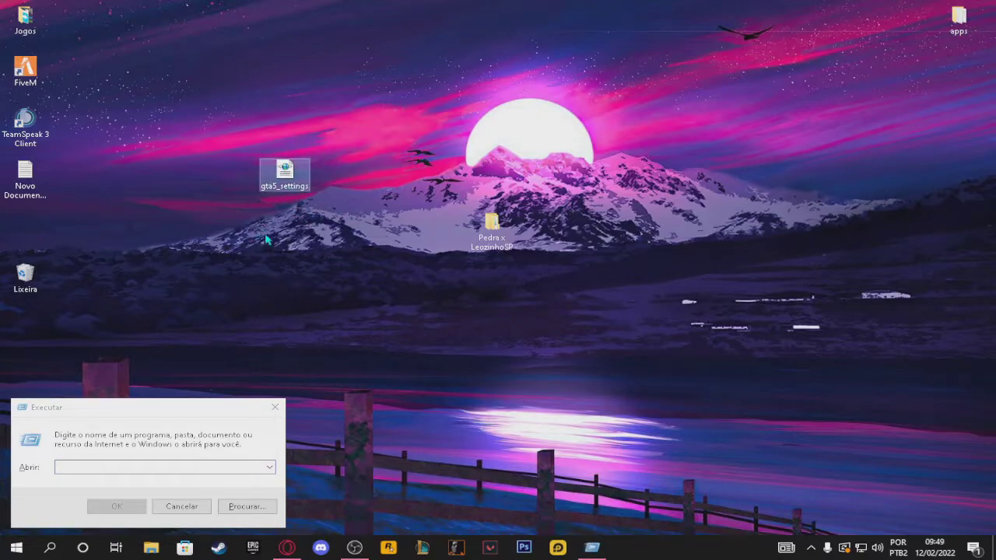
drag(117, 409, 120, 403)
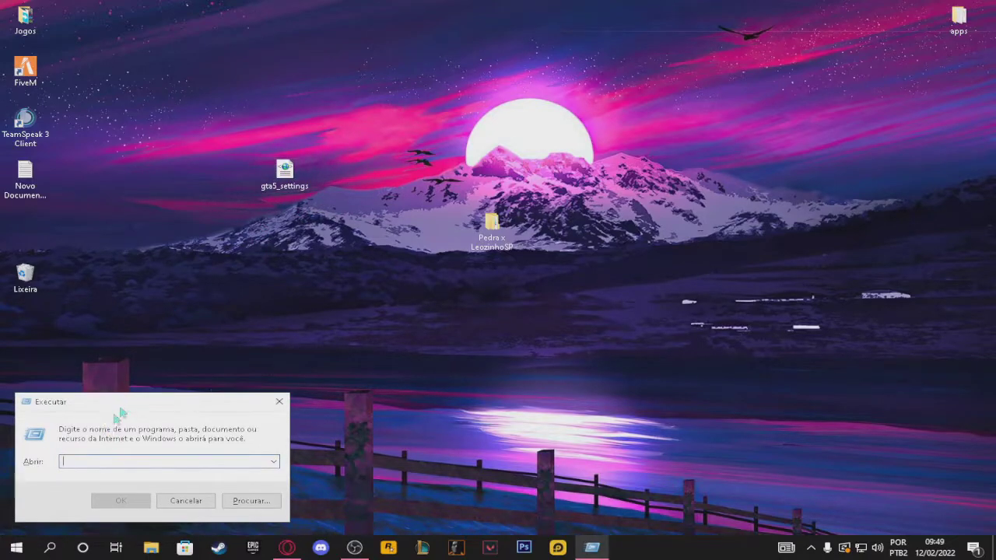
text(%)
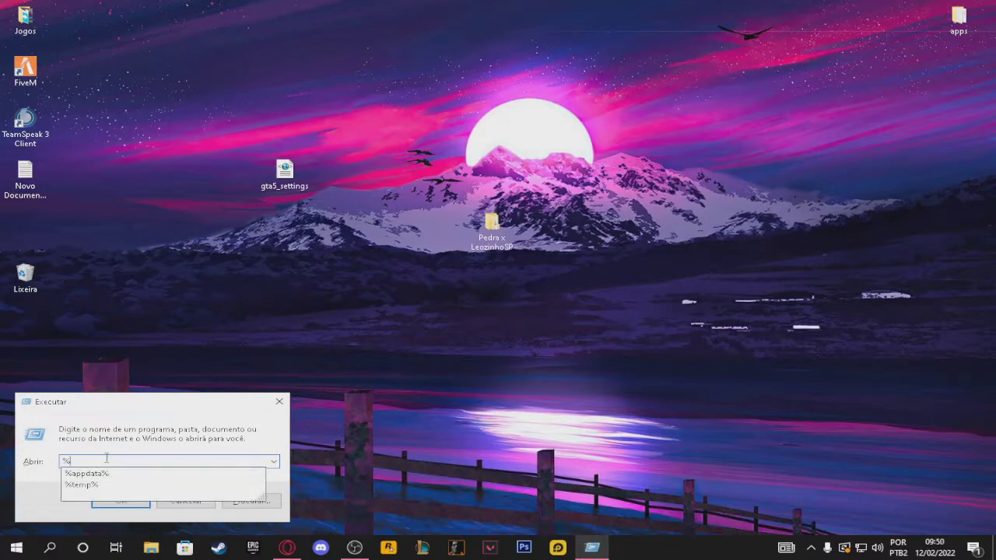
key(Down)
key(Return)
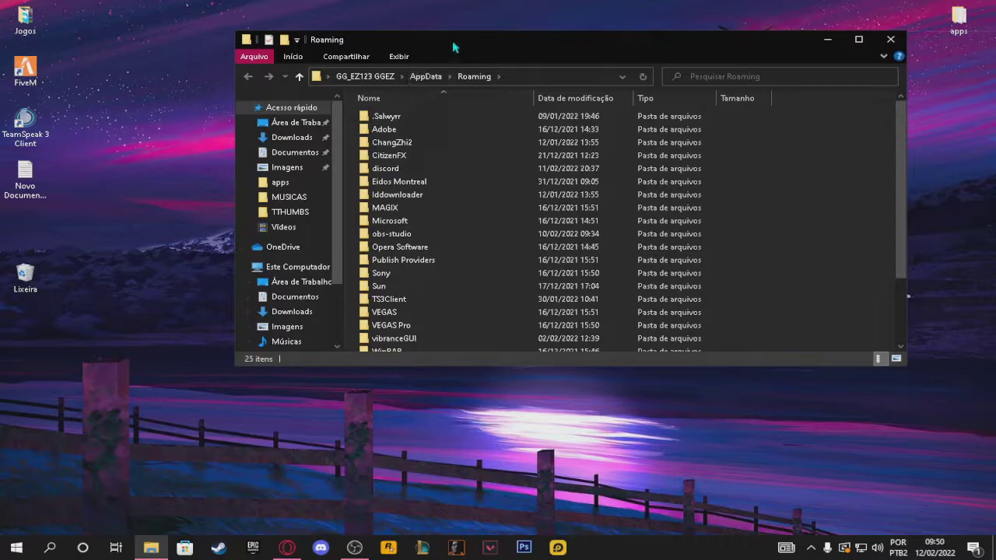
drag(455, 40, 560, 49)
double_click(514, 165)
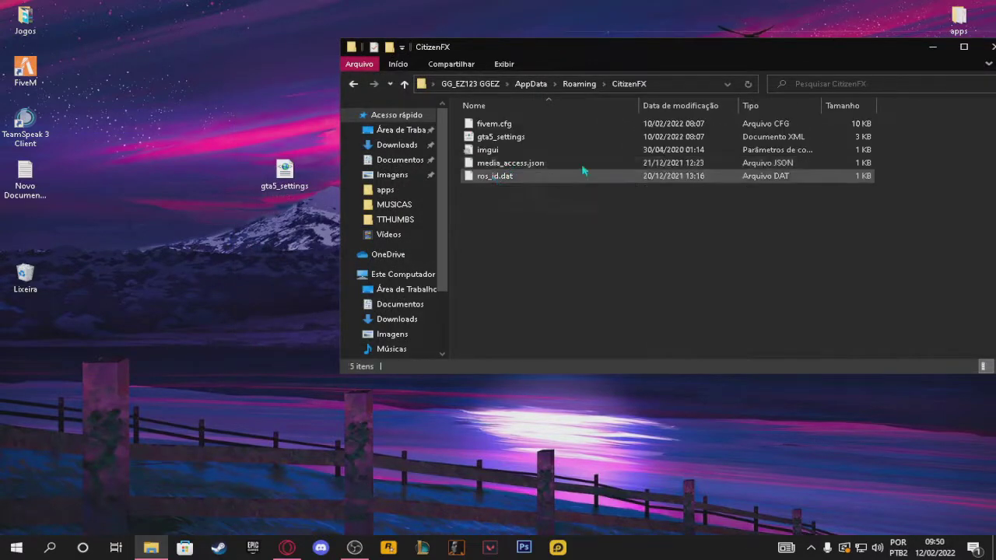
click(480, 143)
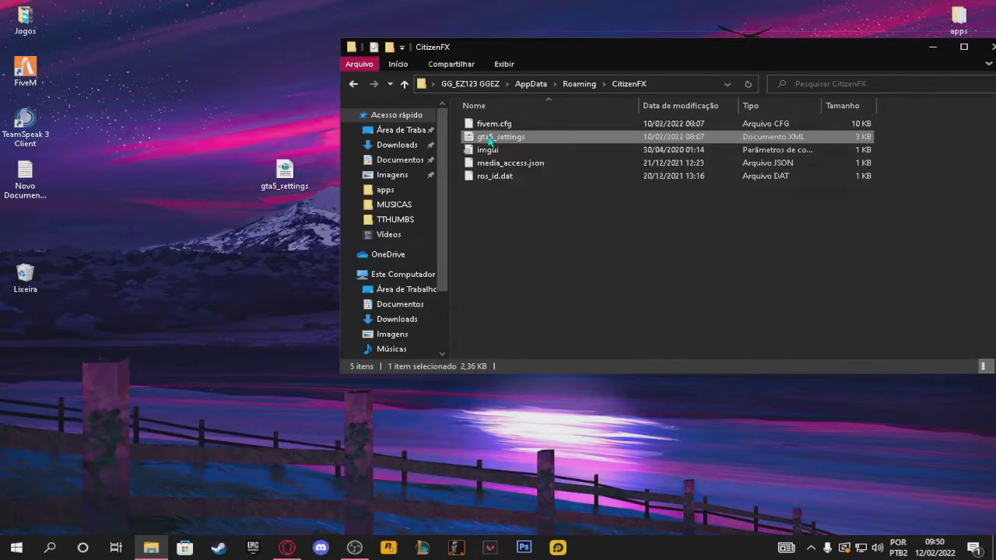
right_click(487, 137)
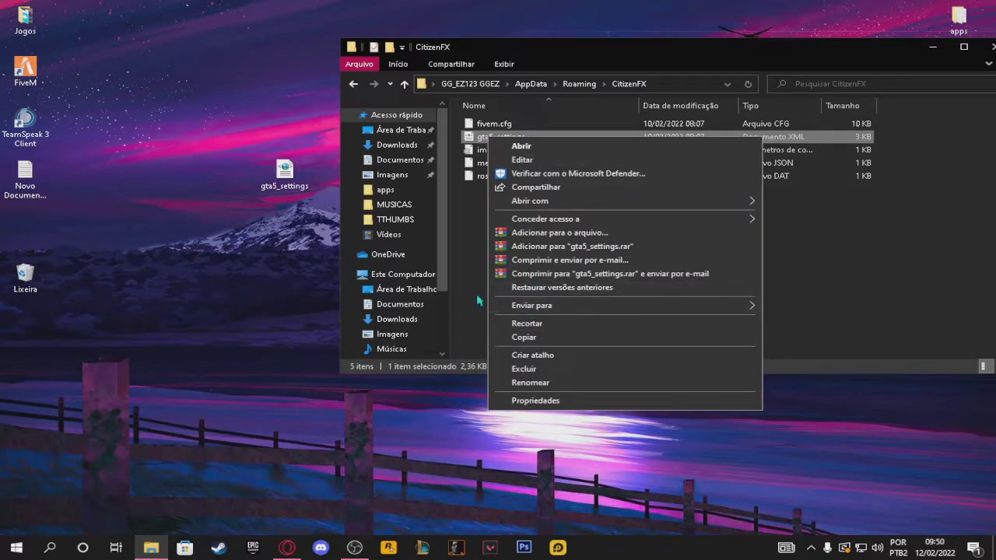
click(476, 297)
- Create a folder named GTA 5 SETINGS on the desktop
right_click(194, 276)
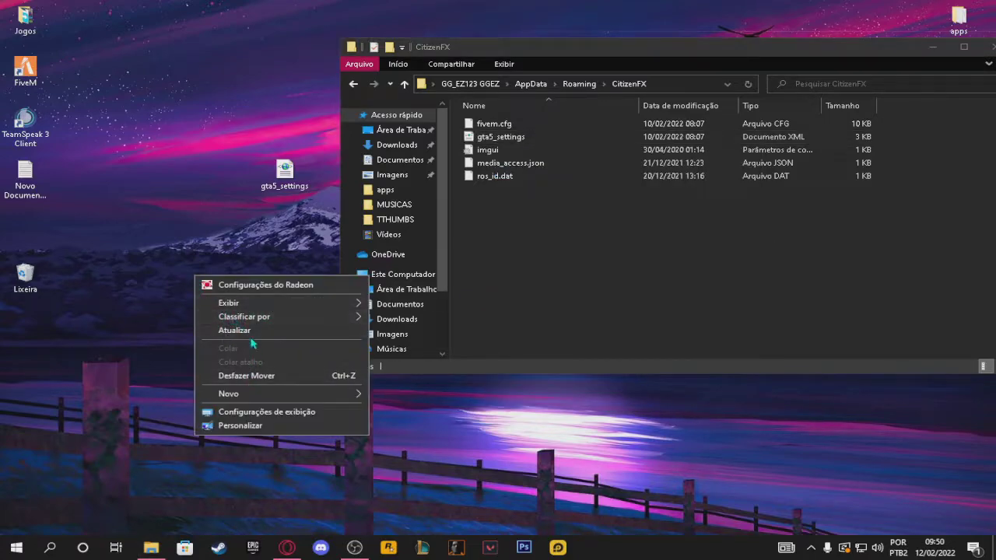
mouse_move(259, 397)
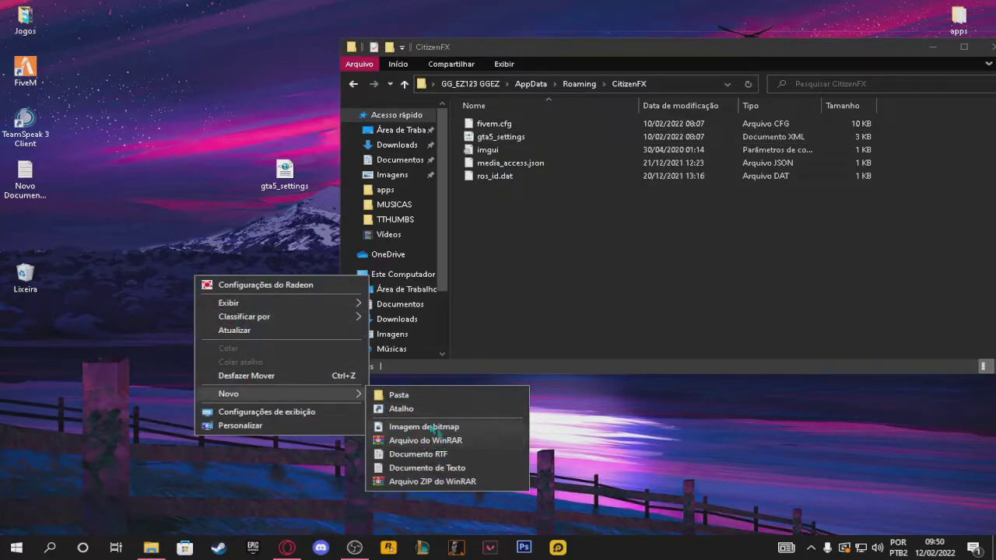
click(409, 398)
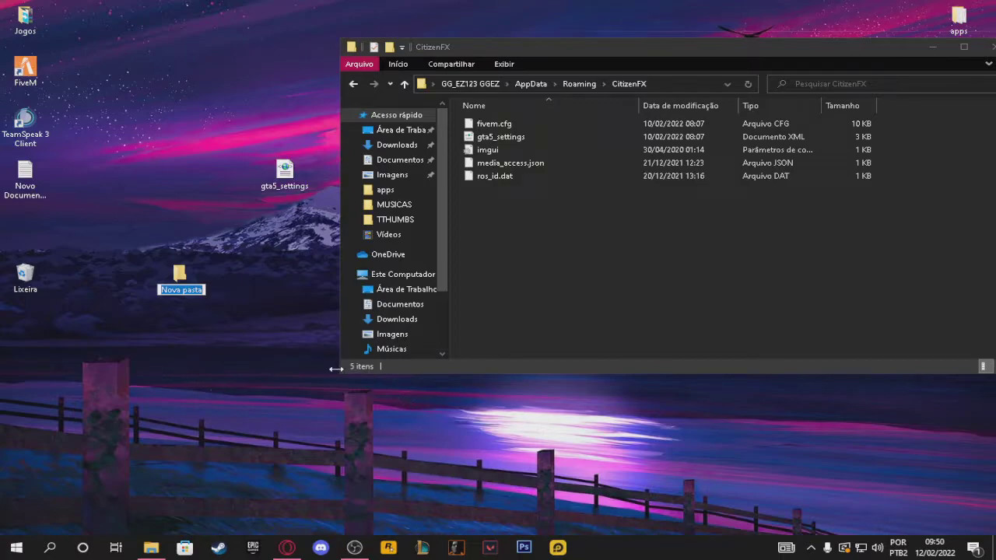
key(BackSpace)
text(GTA)
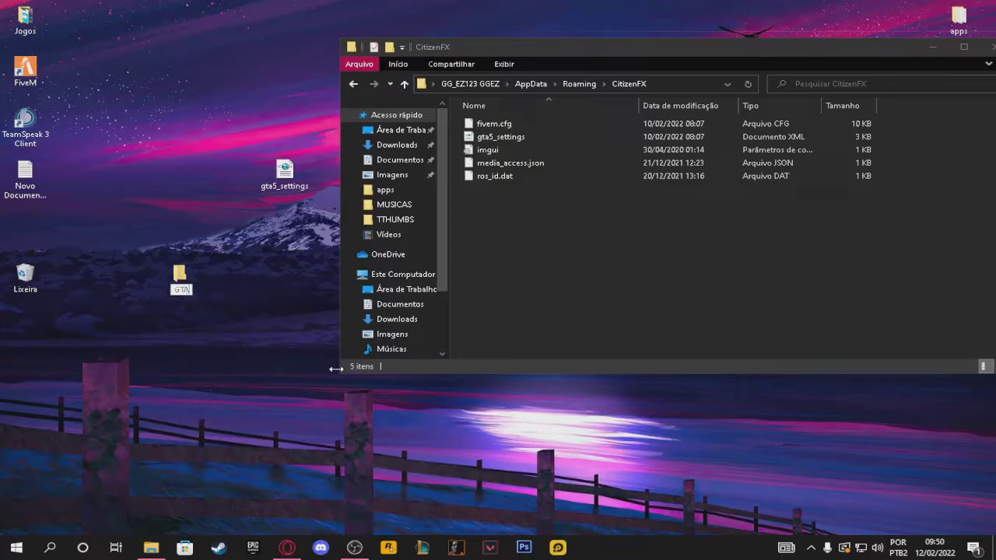
text( 5 SETINGS)
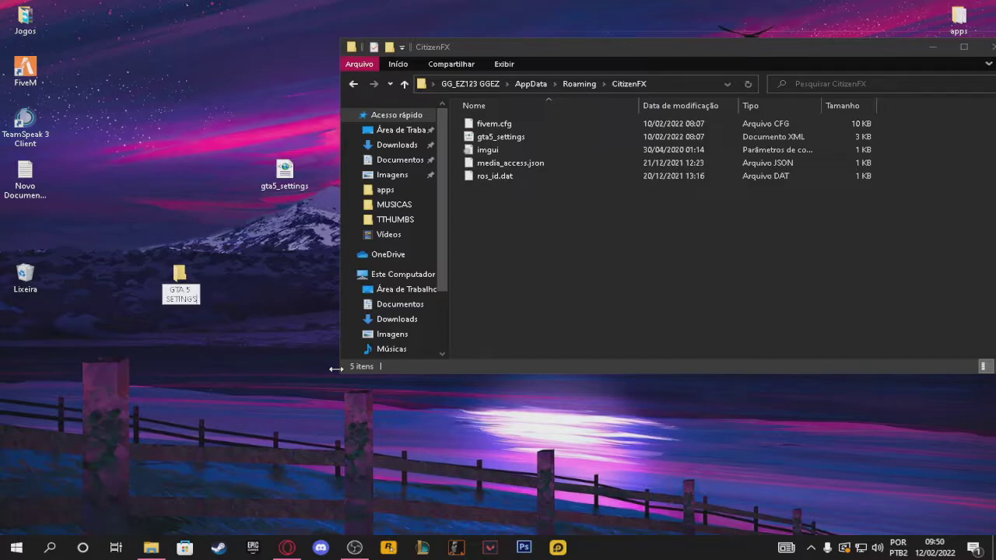
key(Return)
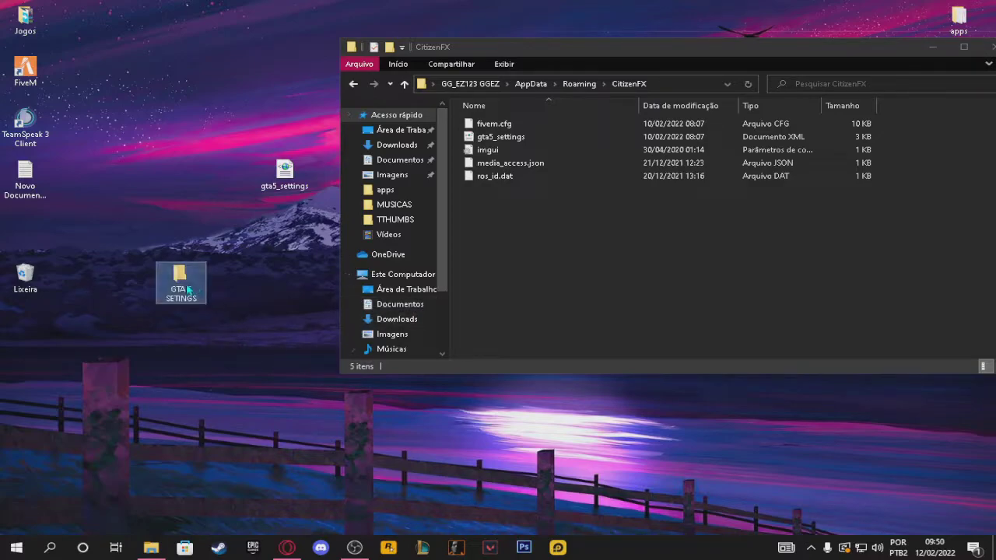
- Move the original gta5_settings file from CitizenFX into the GTA 5 SETINGS folder and minimize that folder's window
double_click(187, 289)
click(717, 50)
drag(478, 135, 265, 156)
drag(537, 23, 427, 94)
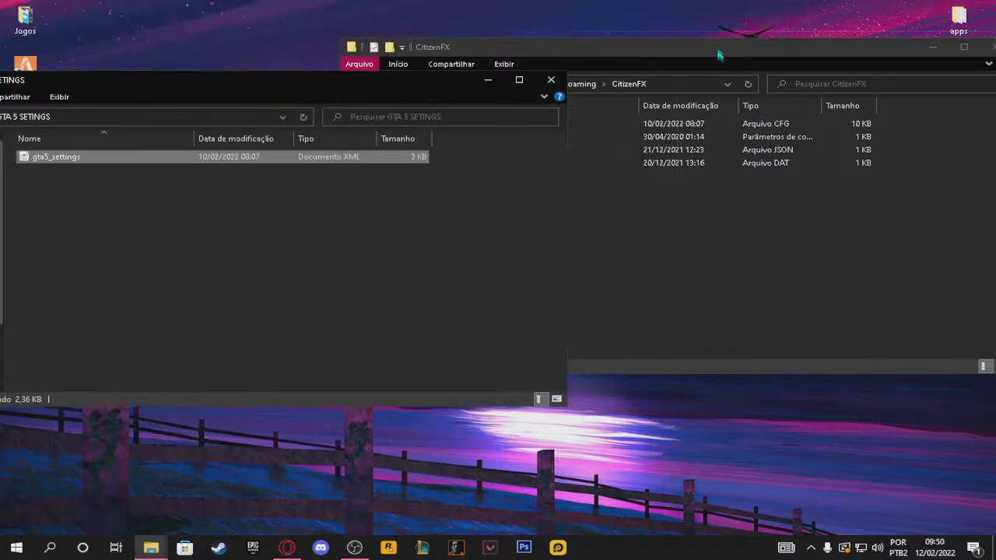
click(719, 58)
drag(286, 83, 246, 213)
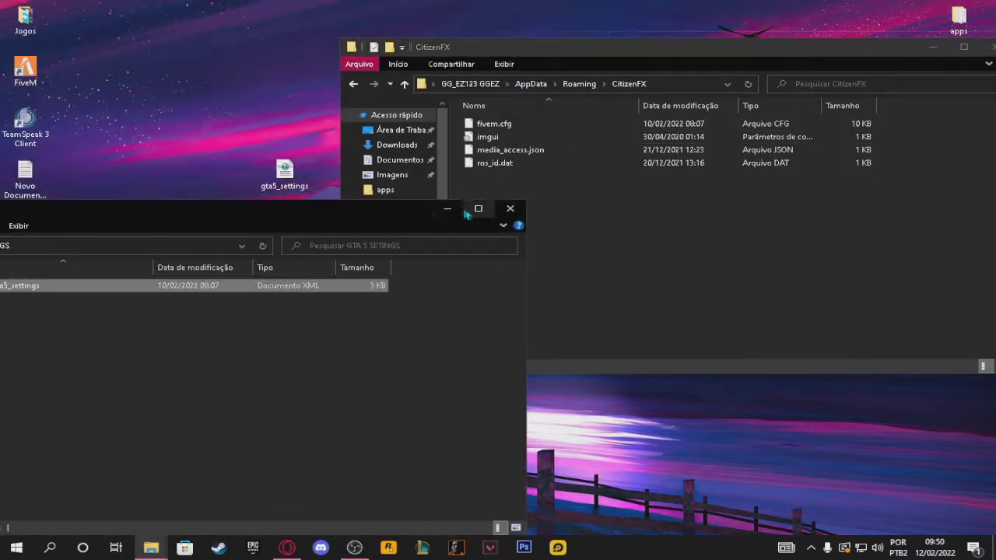
click(445, 209)
- Move the pack's gta5_settings file from the desktop into the CitizenFX folder, refresh it and close the window
drag(285, 173, 208, 192)
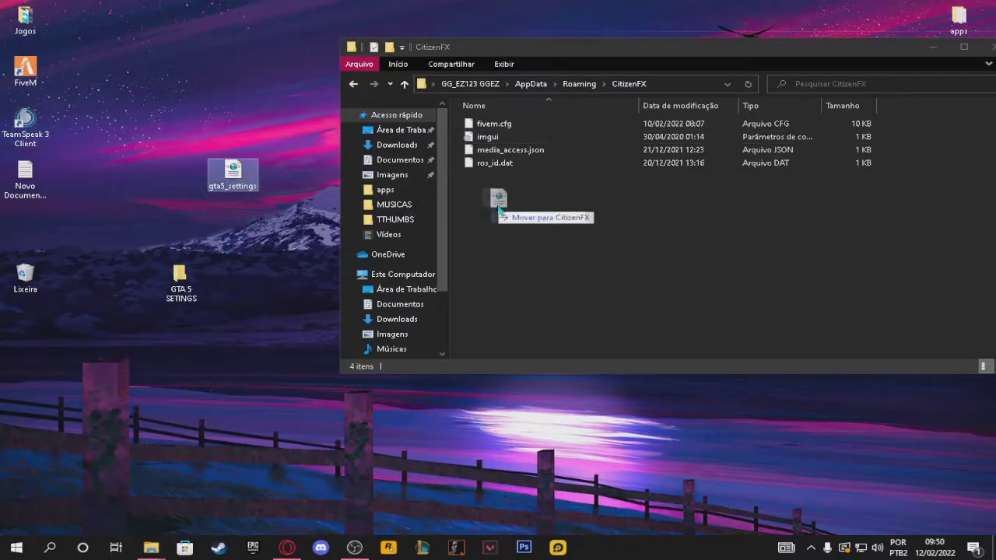
drag(491, 207, 516, 238)
right_click(542, 229)
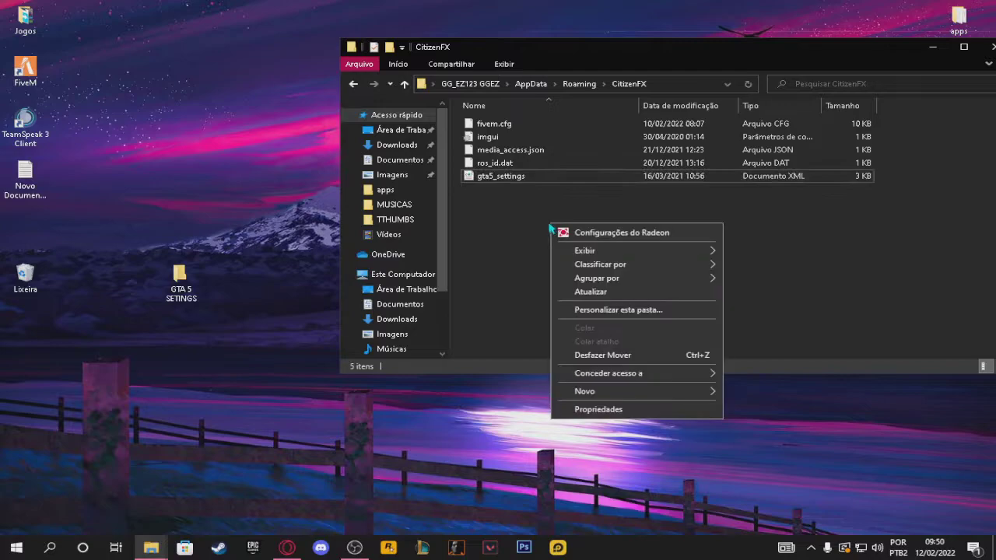
click(599, 293)
drag(612, 51, 396, 81)
click(772, 78)
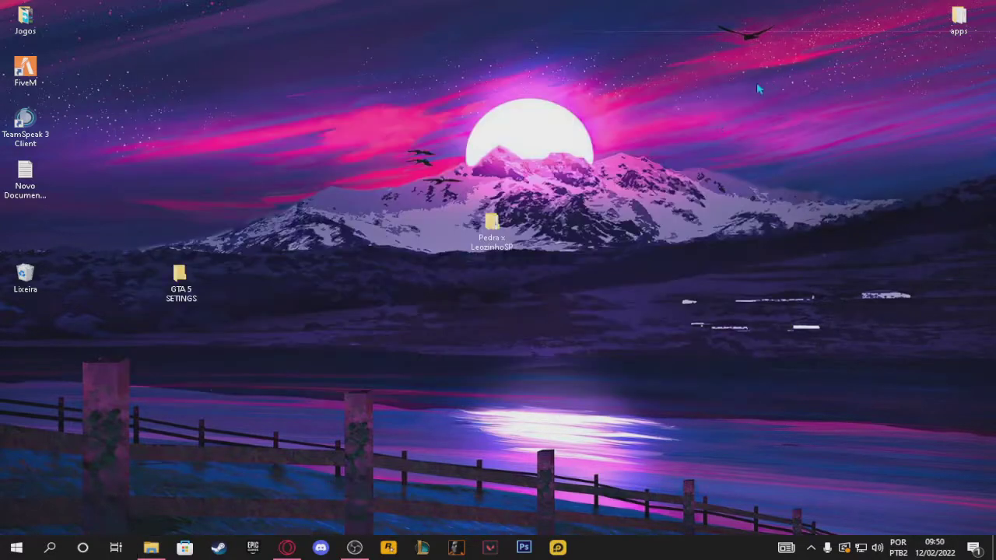
- Refresh the desktop, look through the Downloads folder and close its window
right_click(266, 248)
click(322, 302)
click(150, 546)
drag(202, 202, 675, 94)
click(385, 198)
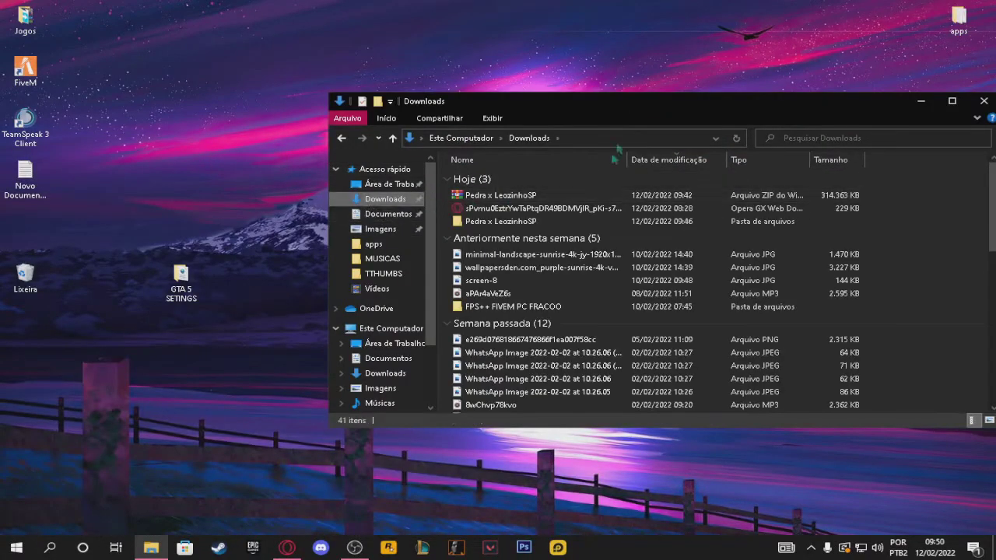
drag(612, 103, 421, 122)
click(792, 121)
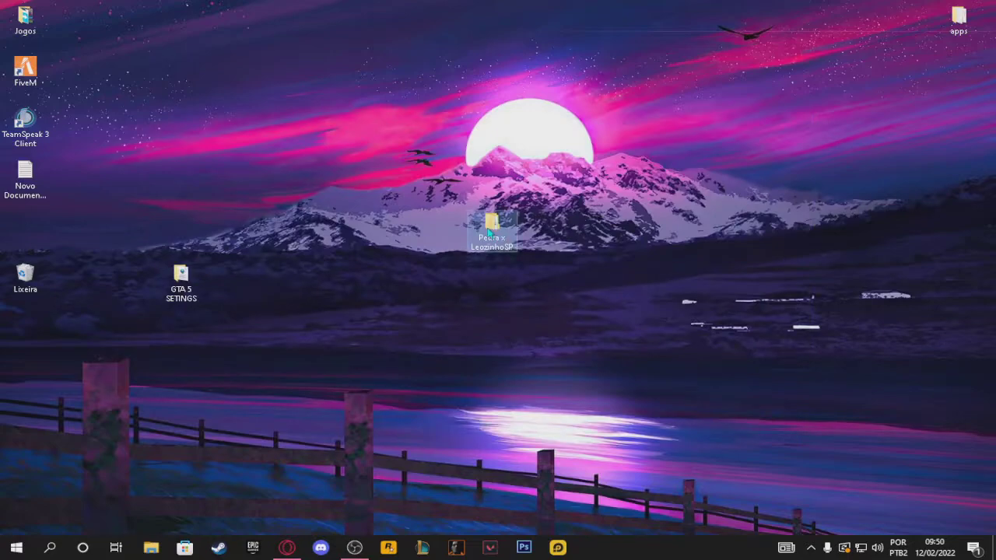
- Open the Pedra x LeozinhoSP folder on the desktop, look inside config do gta and return to the pack's main folder
double_click(490, 225)
drag(370, 122, 378, 112)
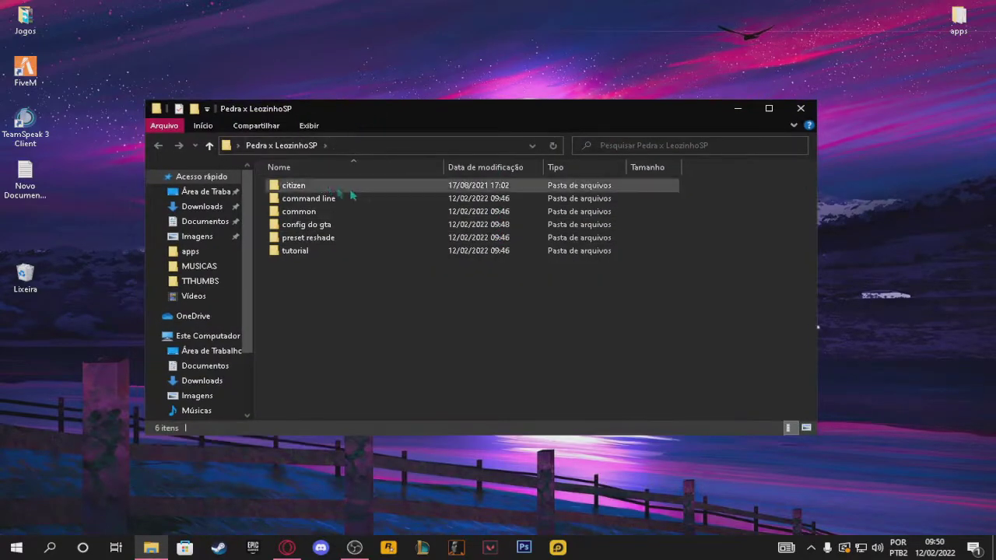
double_click(306, 226)
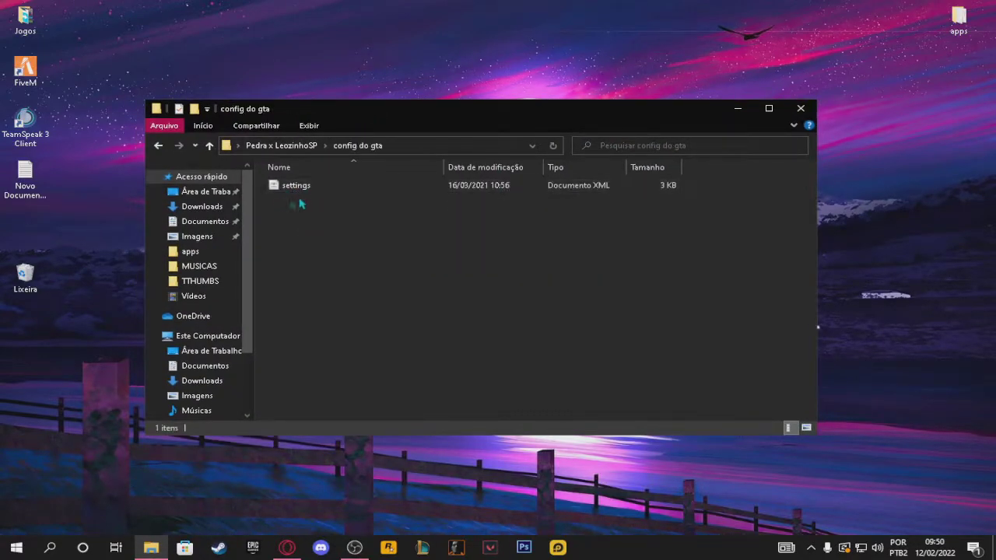
click(157, 145)
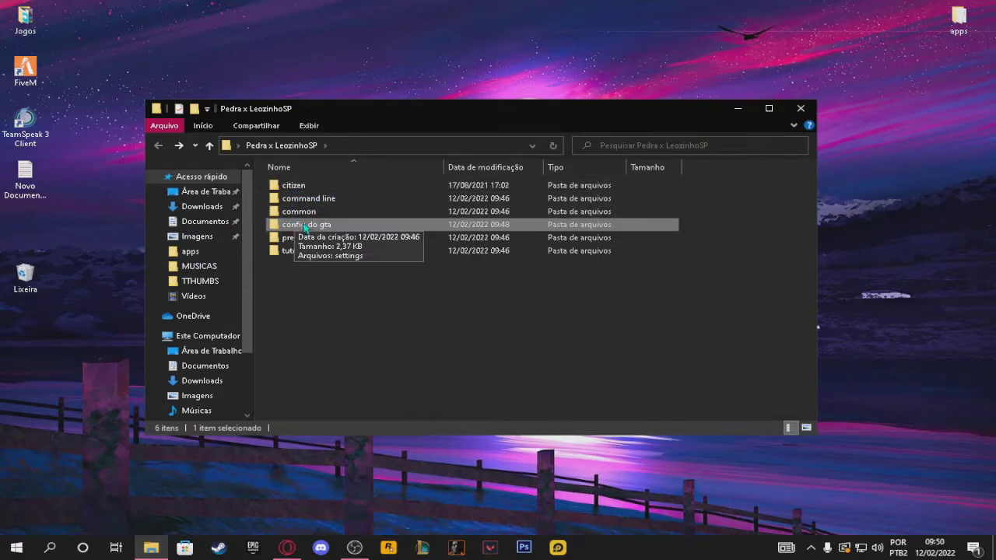
drag(350, 114, 411, 76)
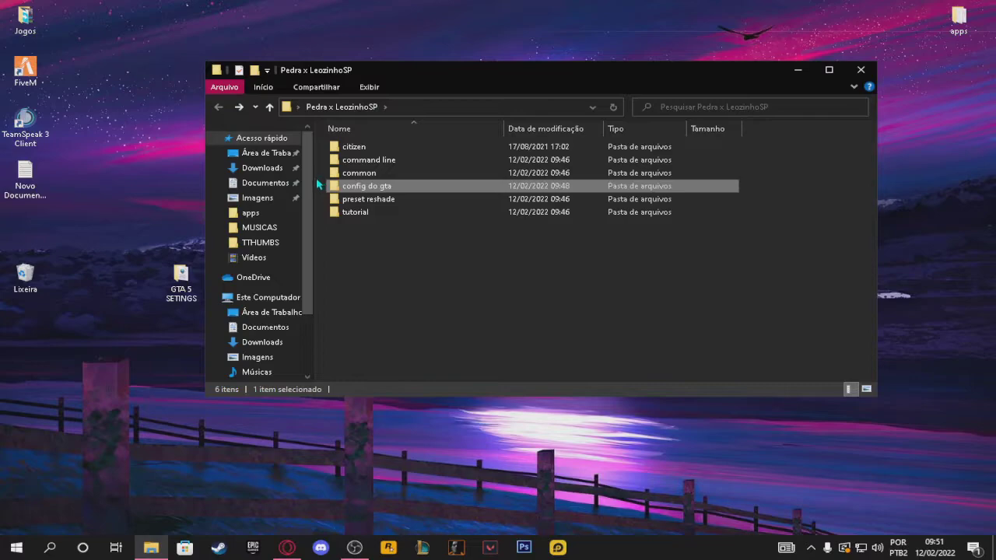
- Examine the files in the pack's preset reshade folder and return to the main folder
double_click(382, 201)
drag(427, 194, 336, 148)
drag(440, 229, 341, 143)
click(379, 213)
click(220, 109)
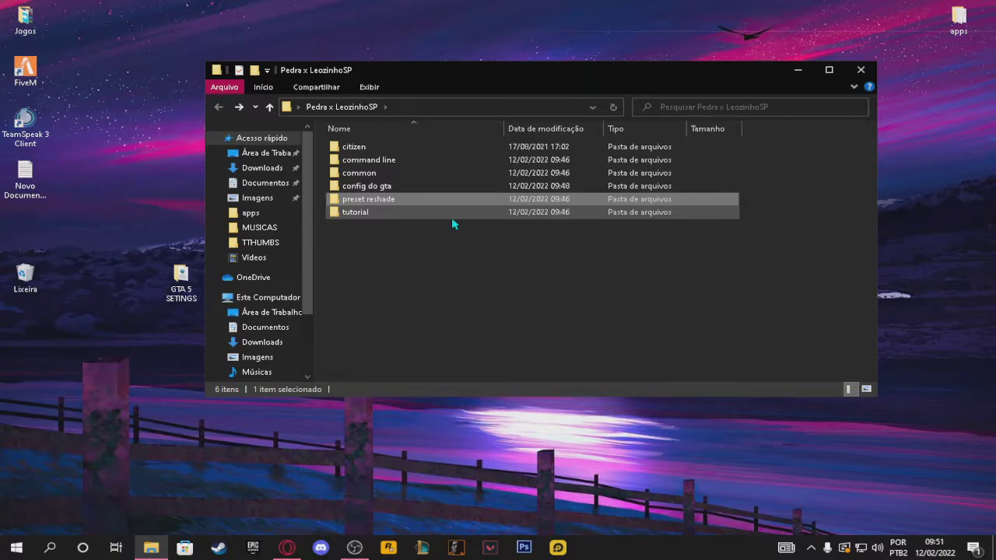
double_click(366, 199)
click(220, 109)
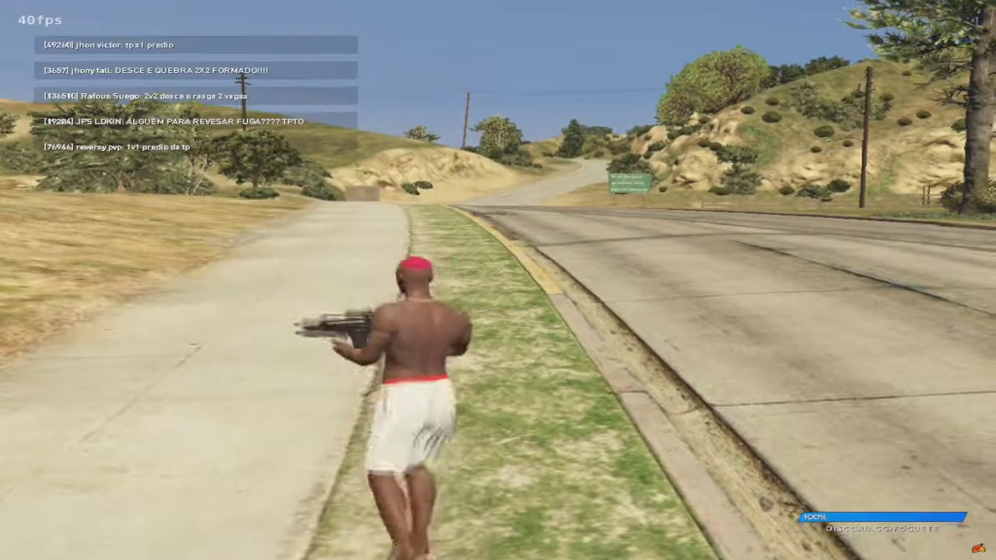
key(Tab)
key(w)
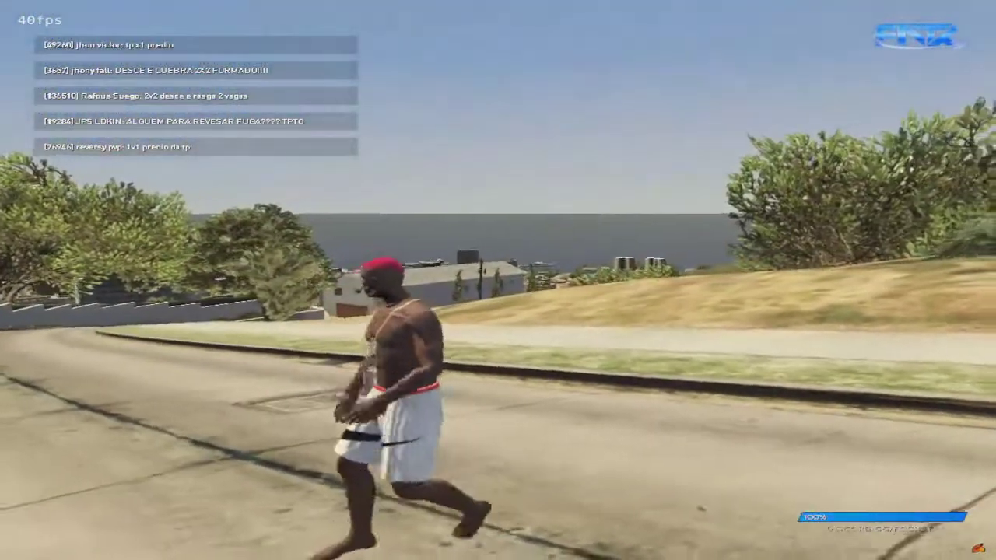
key(Tab)
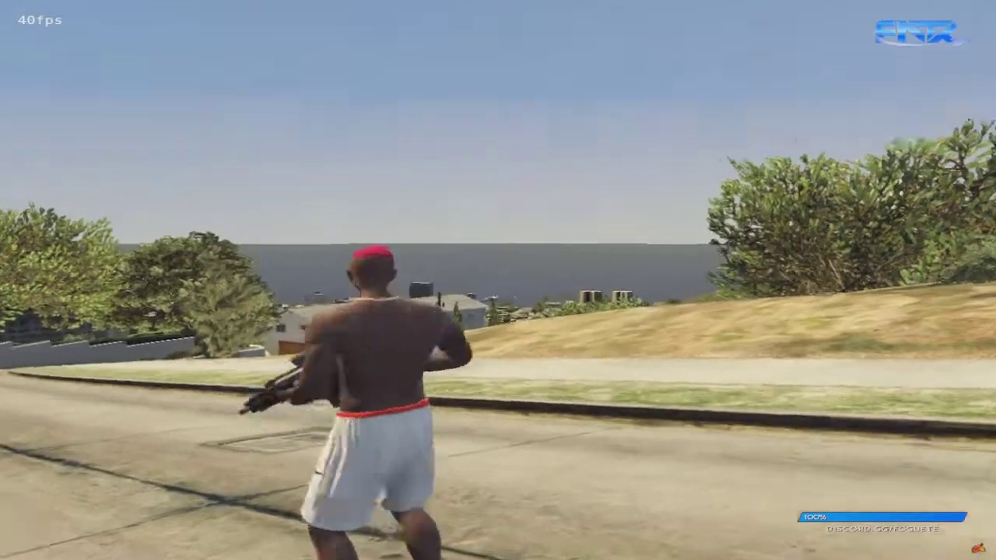
right_click(498, 280)
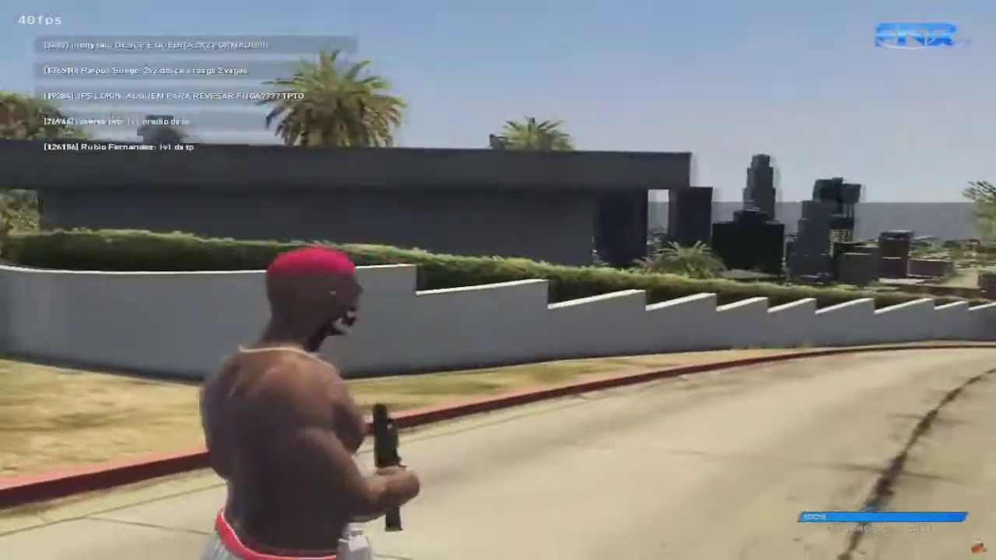
key(Tab)
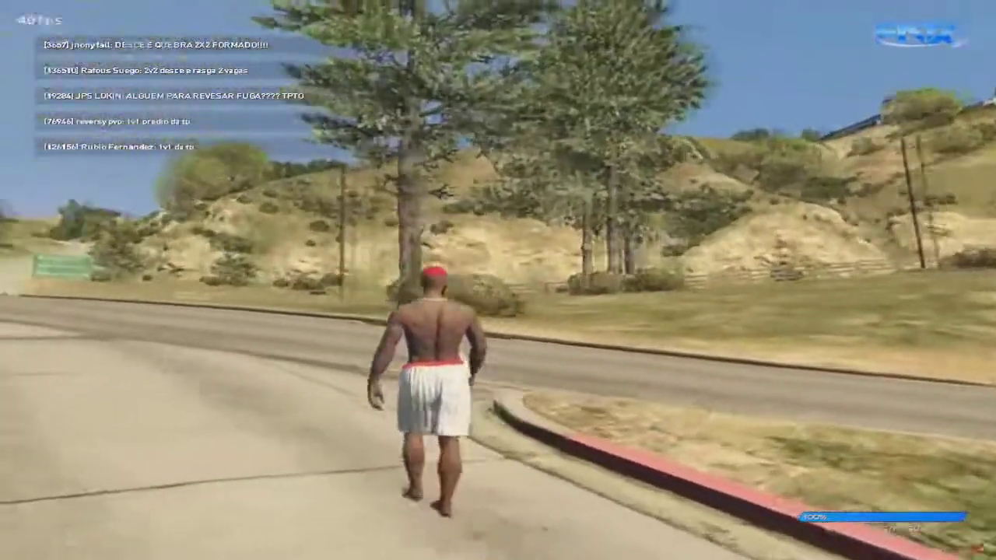
key(w)
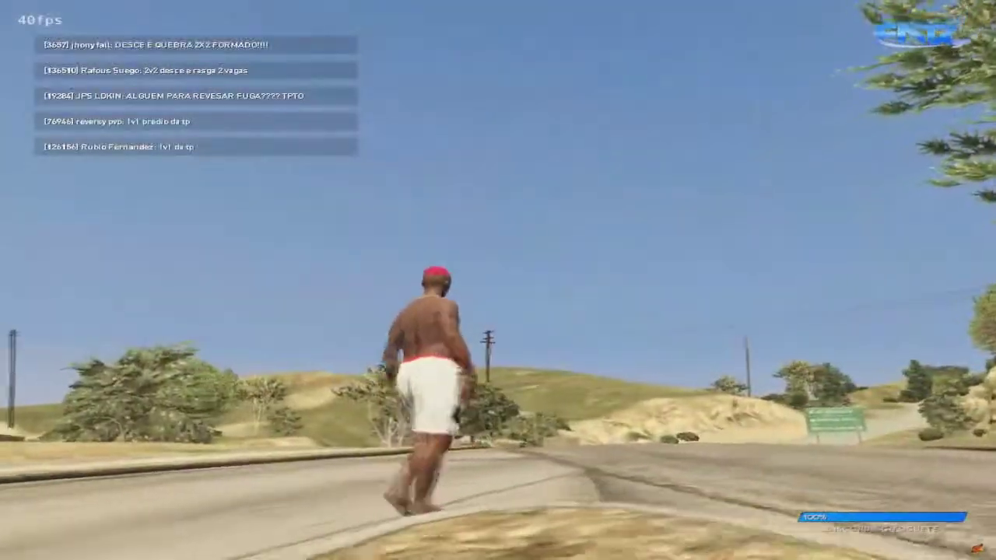
key(a)
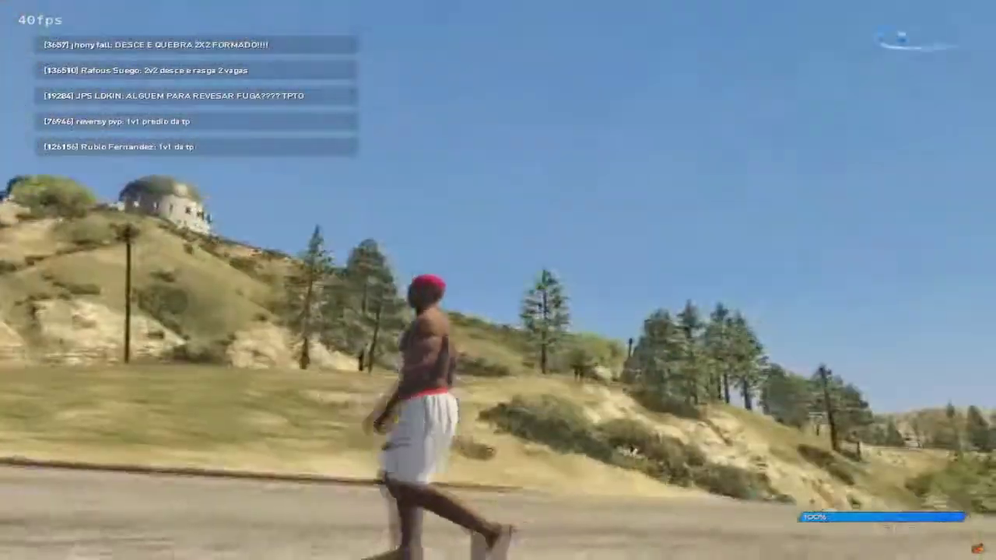
key(w)
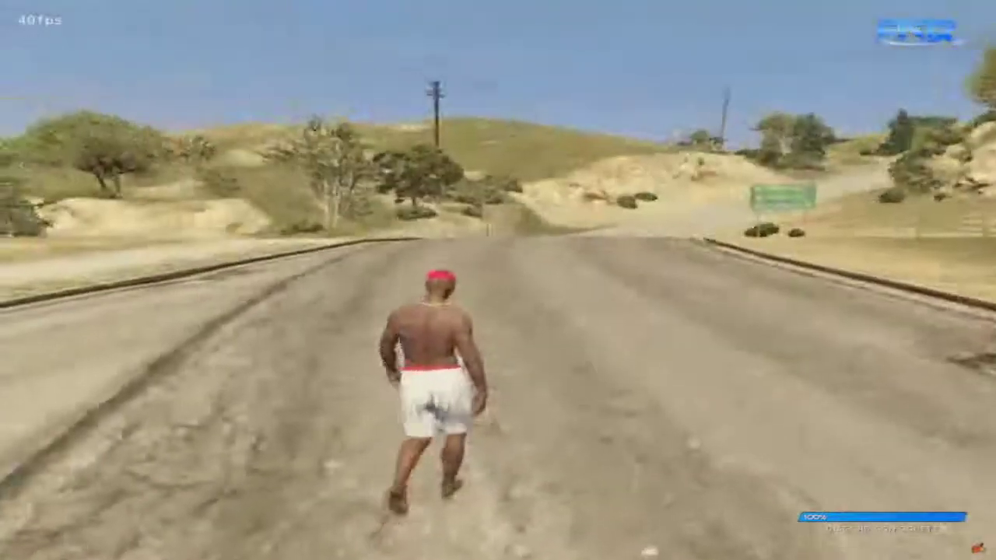
- Switch on the FPS boost in FiveM by running the console command fps on, then close the console
key(F8)
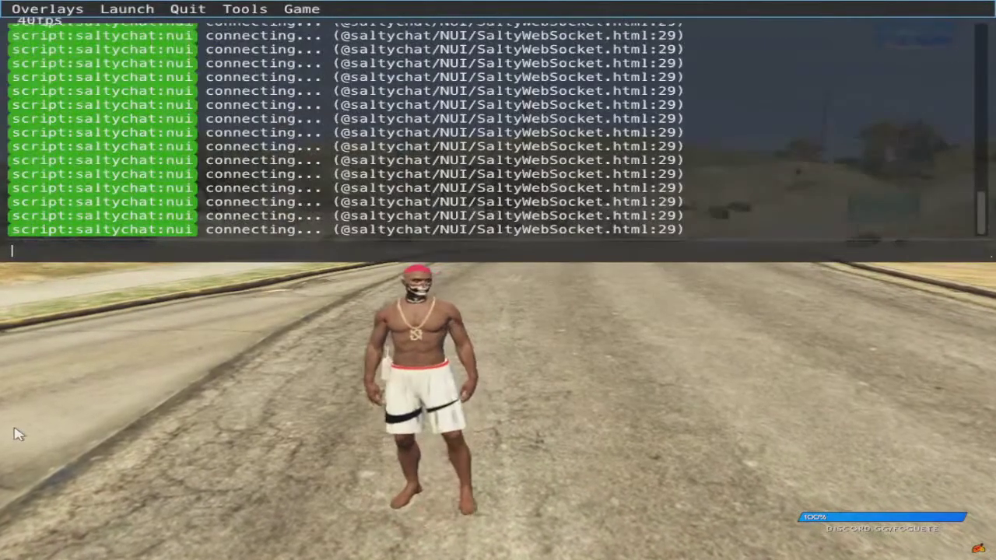
text(fps o)
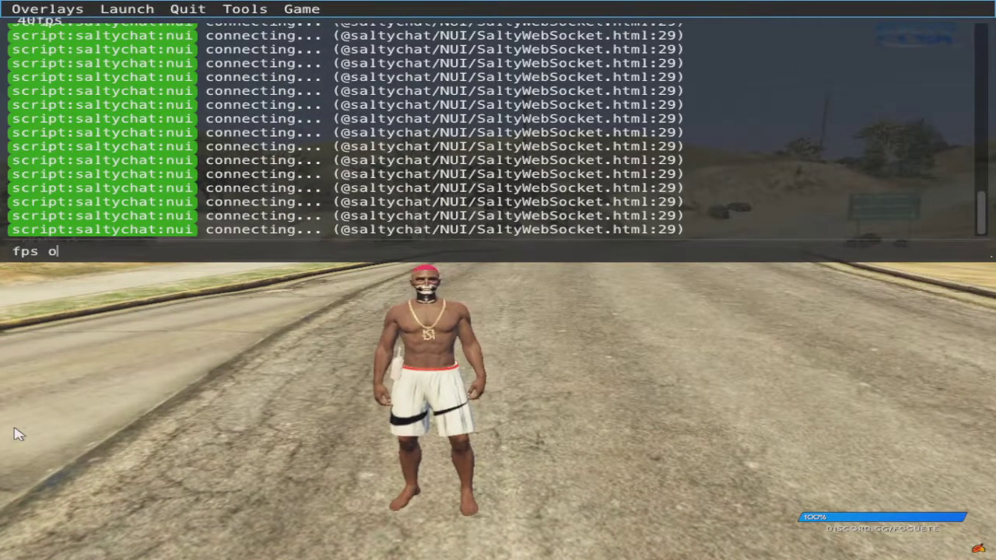
text(n)
key(Return)
key(F8)
key(w)
key(Tab)
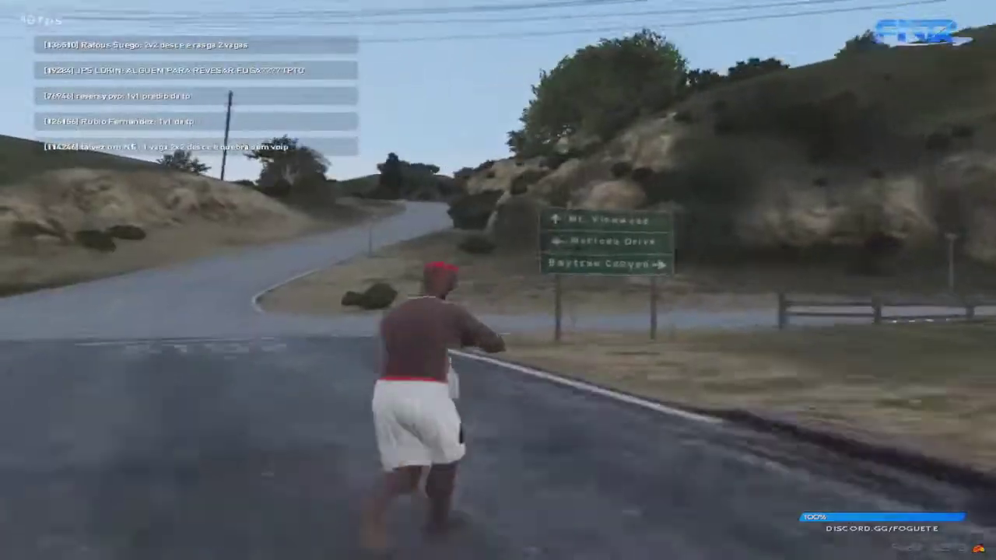
right_click(498, 280)
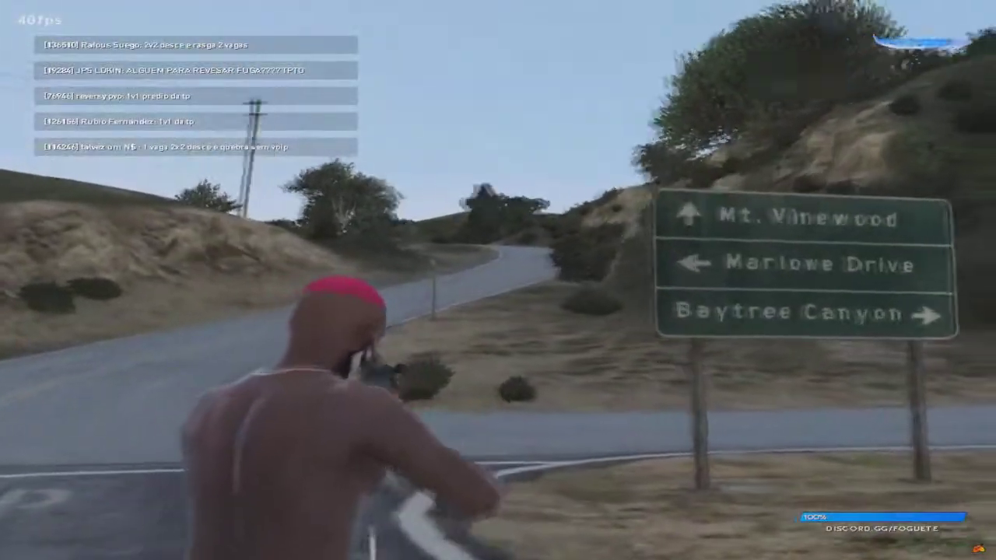
key(Tab)
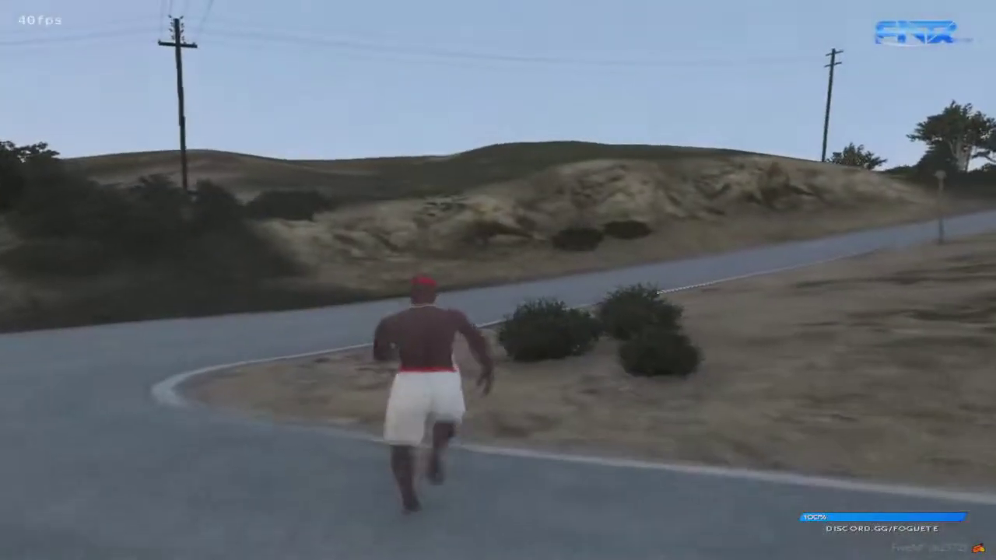
- Switch off the FPS boost with the console command fps off and empty the console with clear
key(F8)
text(fps o)
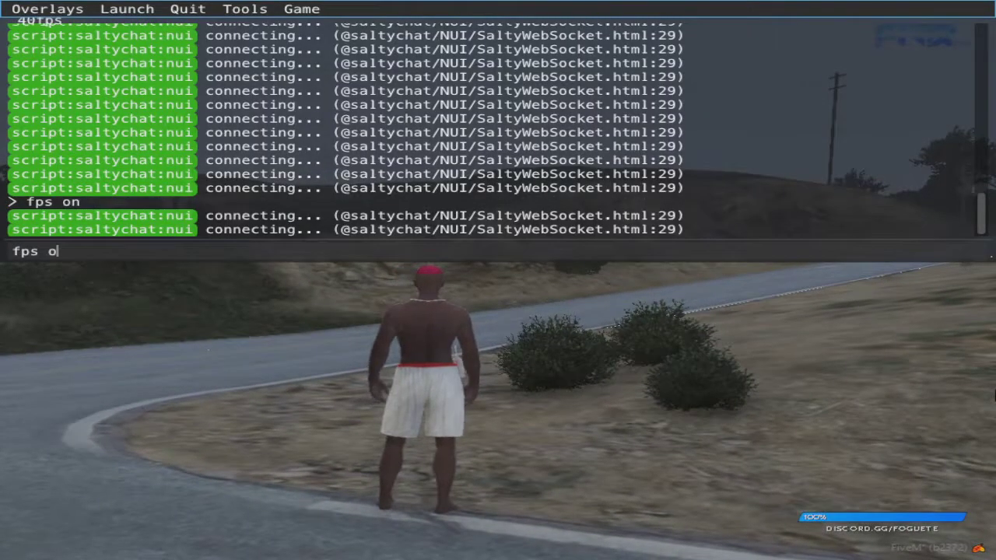
text(ff)
key(Return)
text(clear)
key(Return)
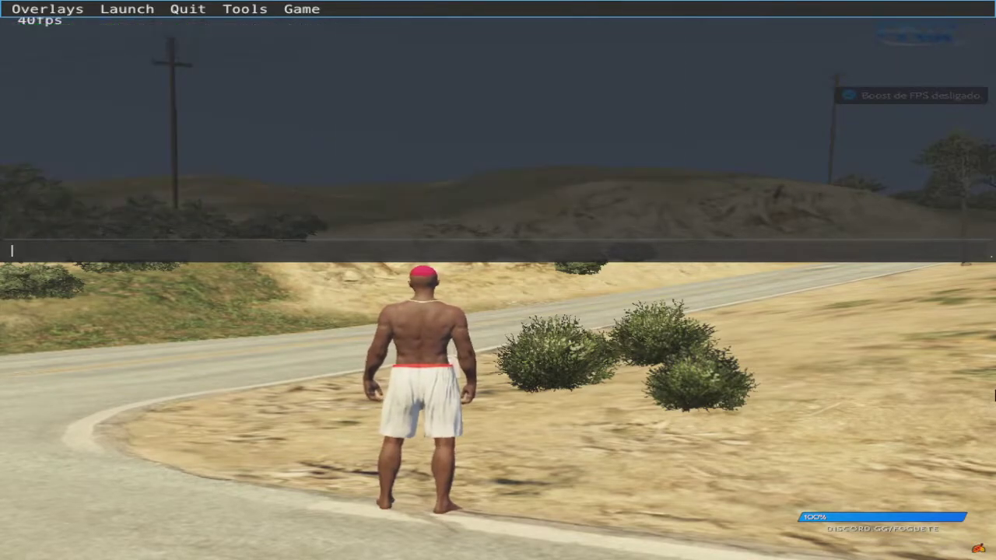
- Close the console, walk onto the sandy ground, draw the pistol and fire a test shot towards the hill
key(F8)
key(w)
key(Tab)
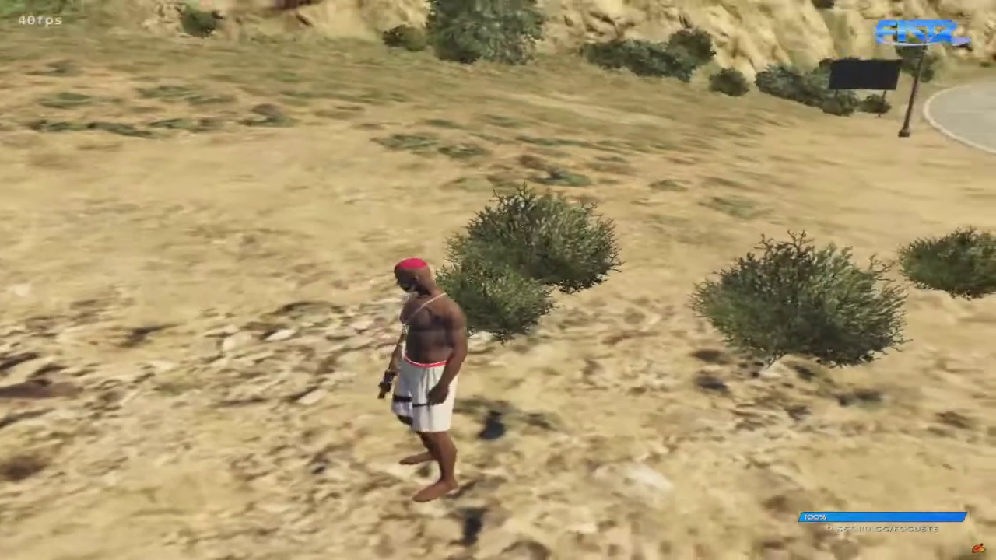
right_click(498, 280)
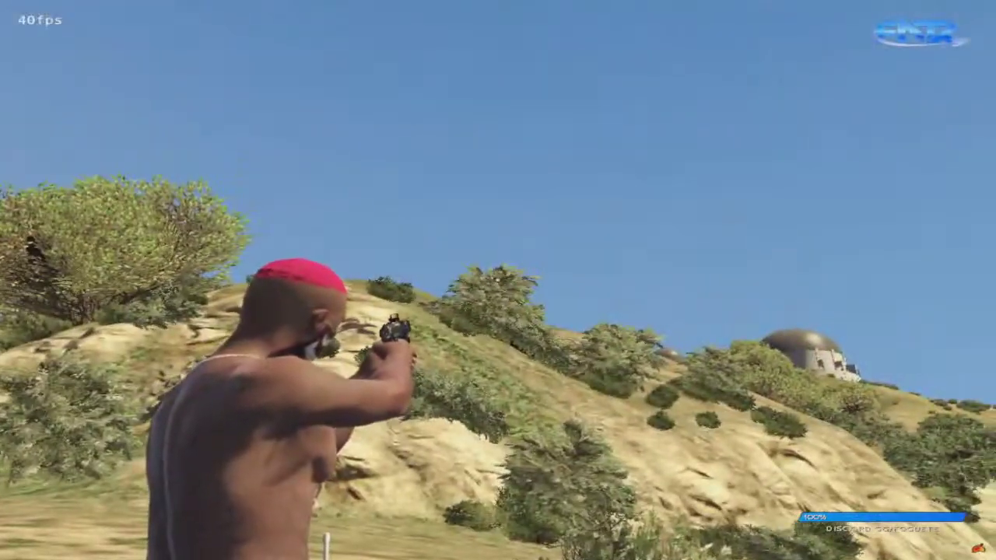
click(498, 280)
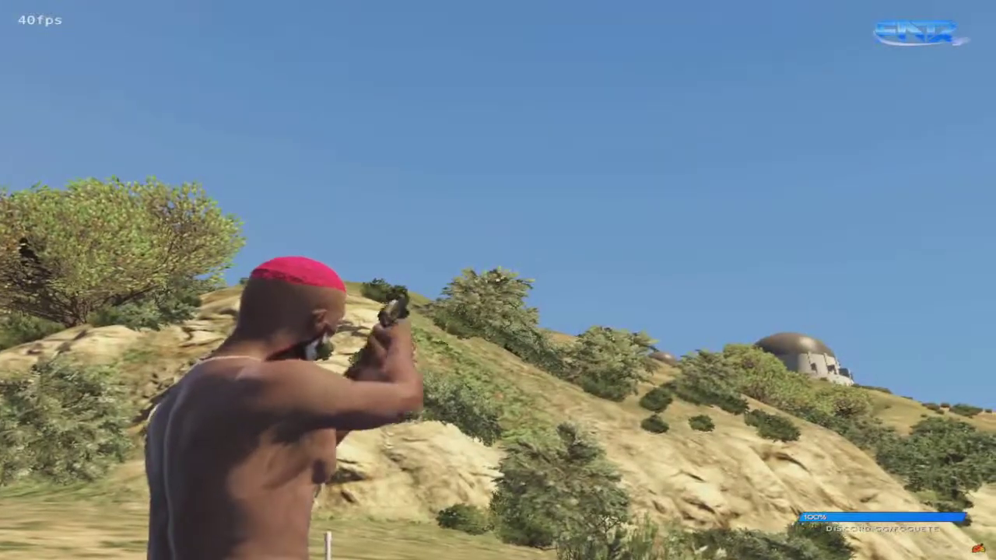
key(w)
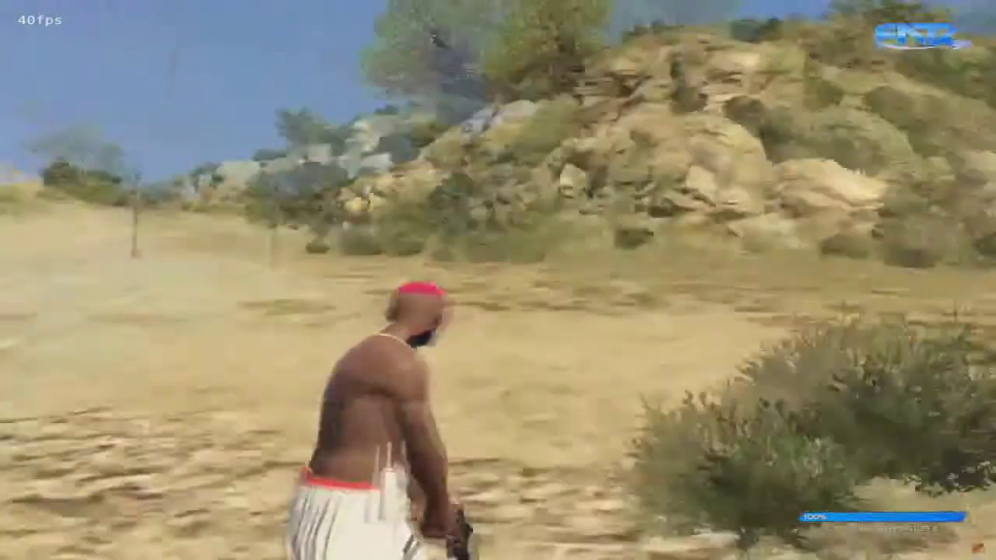
- Examine the game's graphics settings (Gráficos), from Ignore os limites sugeridos through texture, shader and shadow quality to Tesselação
key(Escape)
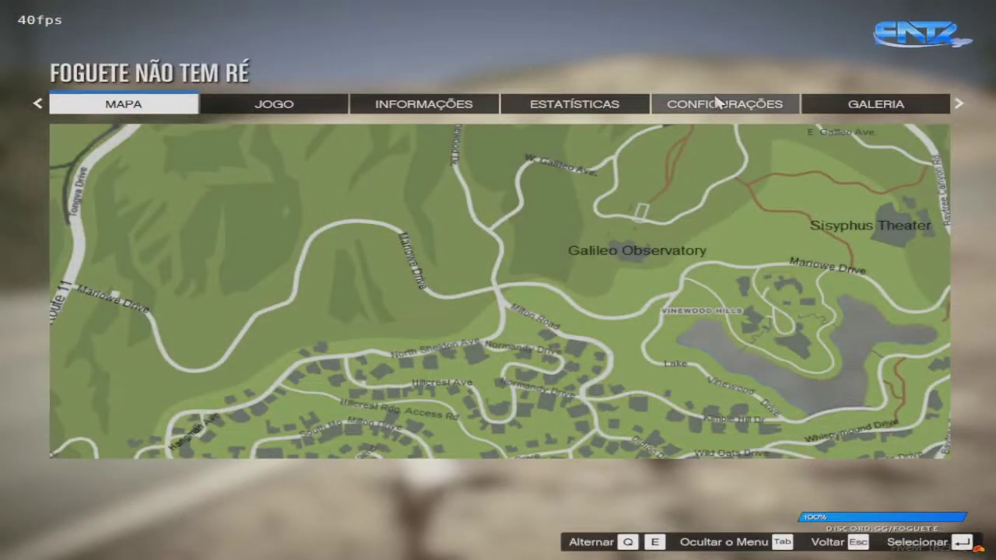
click(712, 103)
click(181, 262)
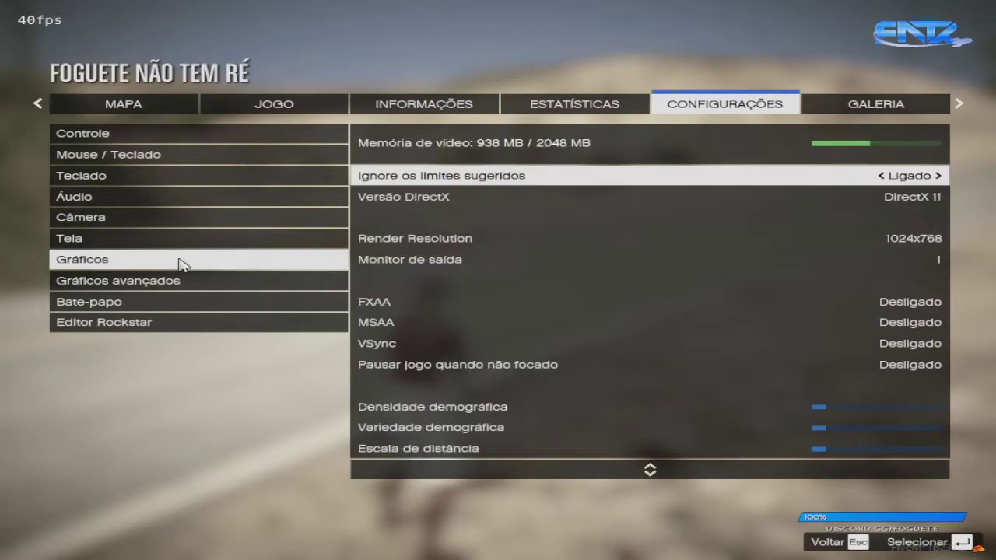
key(Down)
key(Down)
key(Down)
key(Down)
key(Down)
key(Down)
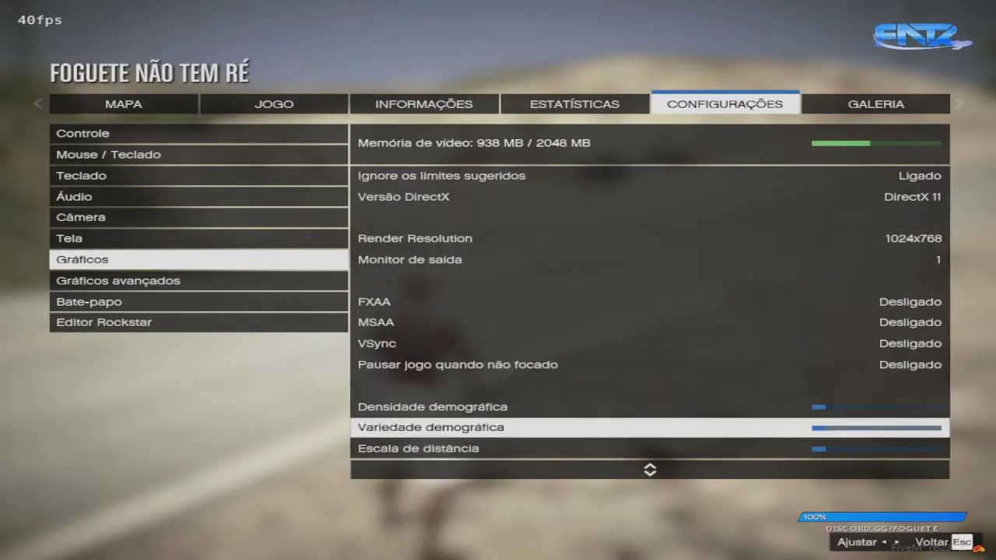
key(Down)
key(Down)
key(Down)
key(Down)
key(Down)
key(Down)
key(Down)
key(Down)
key(Down)
key(Down)
key(Down)
key(Down)
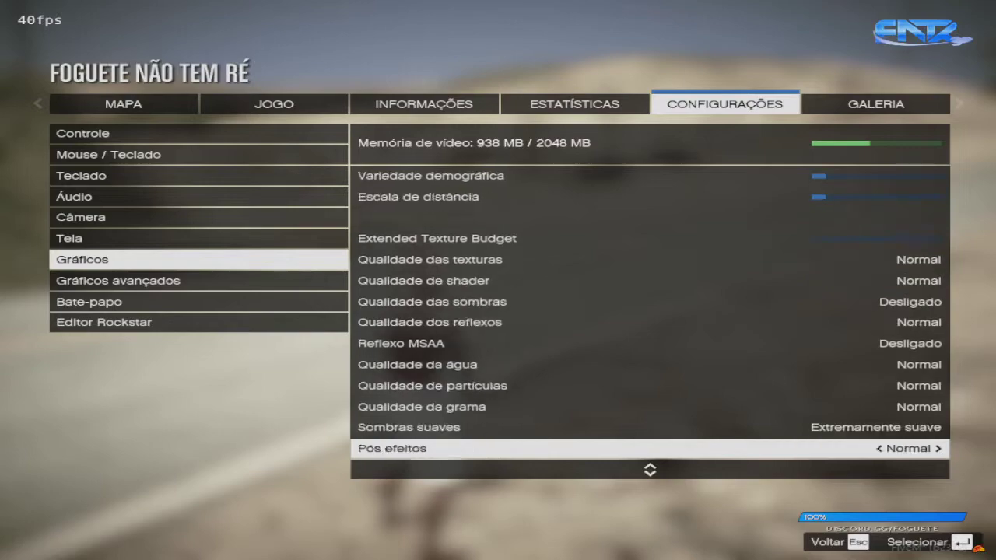
key(Down)
key(Down)
key(Down)
key(Down)
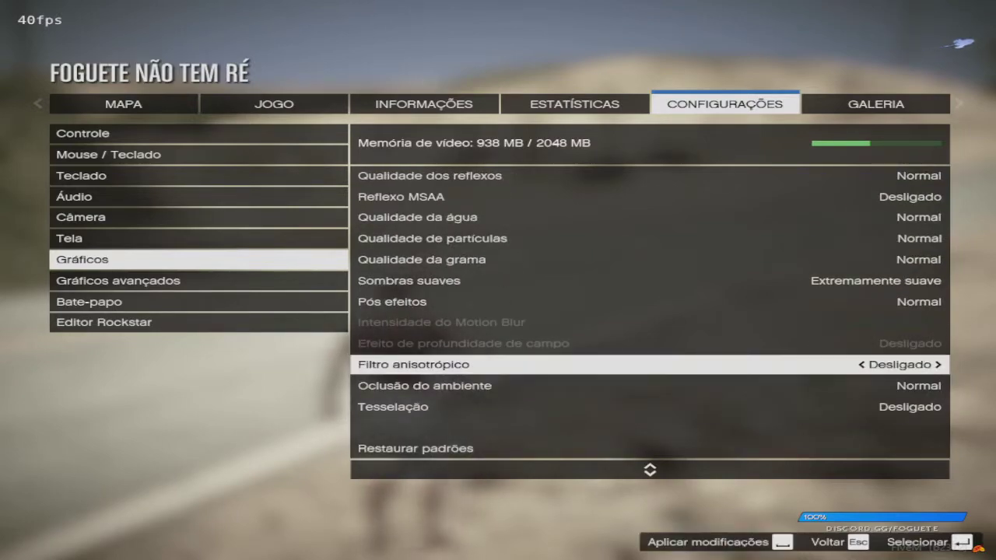
key(Down)
key(Down)
key(Down)
key(Down)
key(Down)
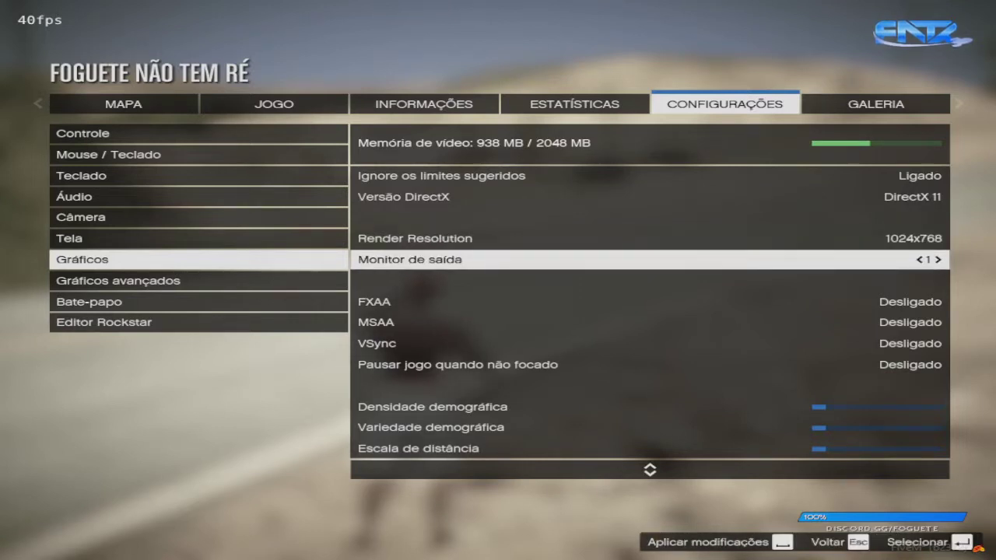
- Apply the graphics modifications and return to the game
key(space)
key(Return)
key(Escape)
key(Escape)
key(Escape)
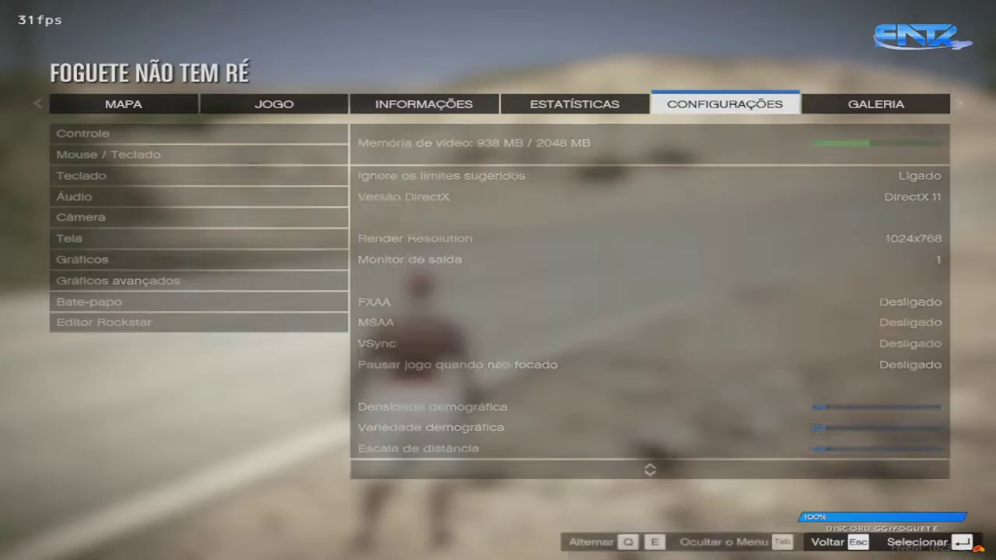
- Test the game's performance by running on foot and driving the sports car along the winding hillside roads
key(w)
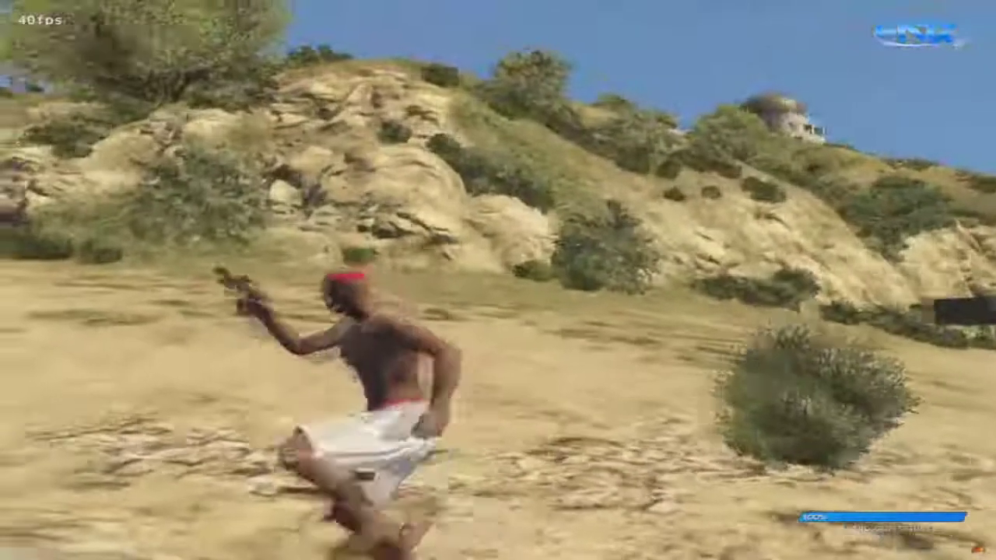
key(w)
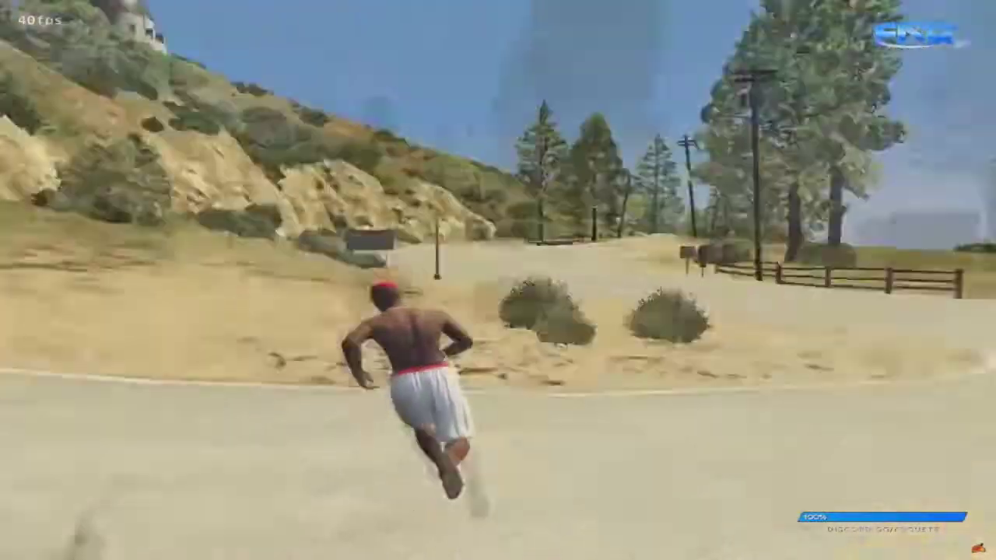
key(w)
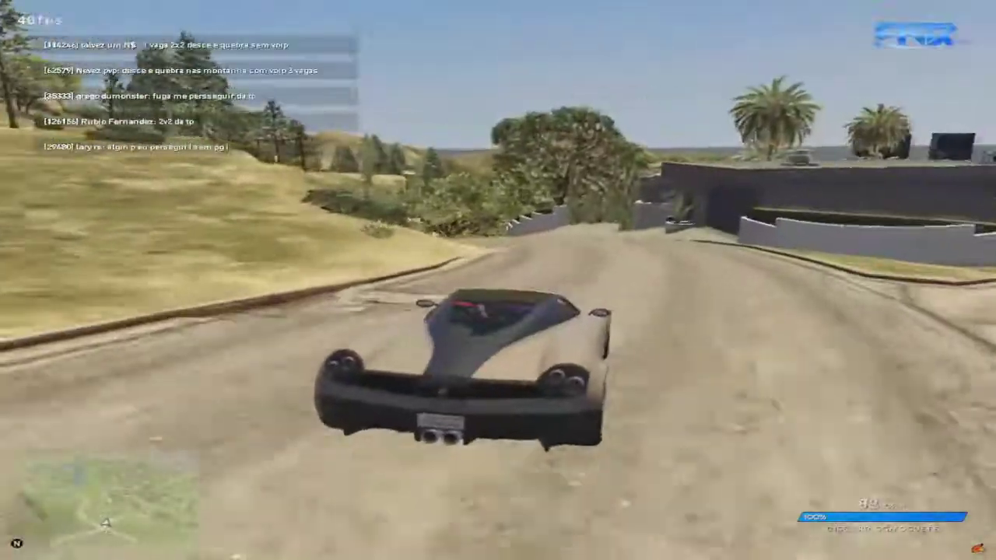
key(w)
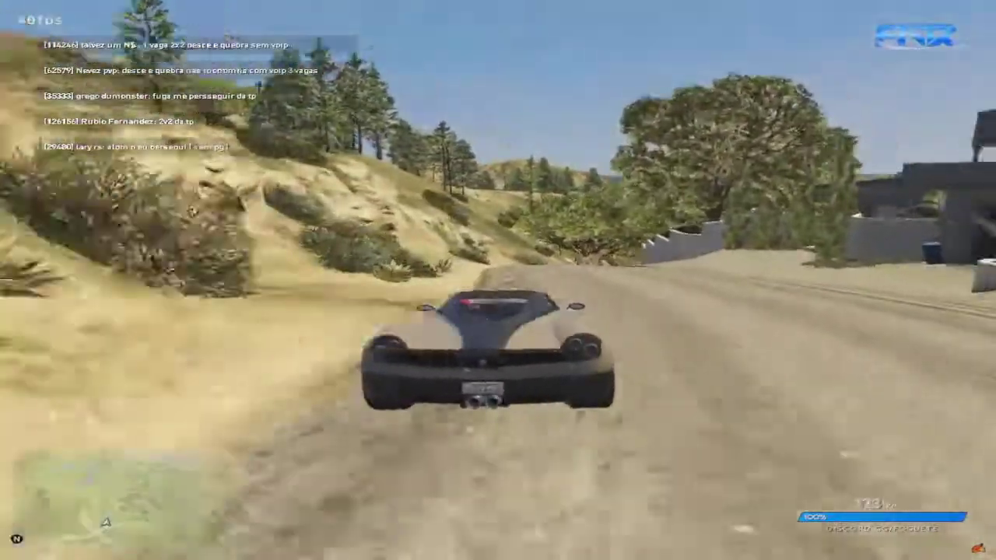
key(w)
key(d)
key(a)
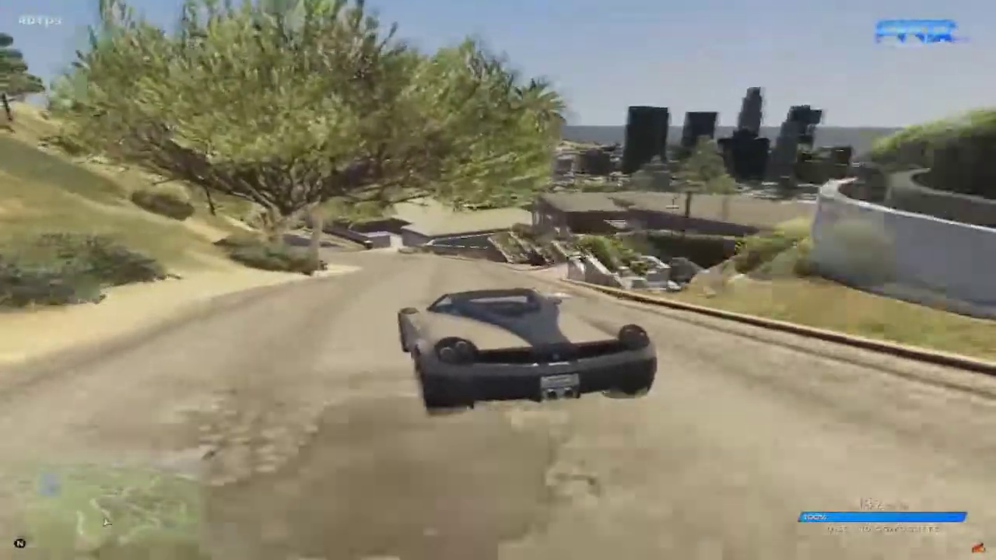
key(a)
key(s)
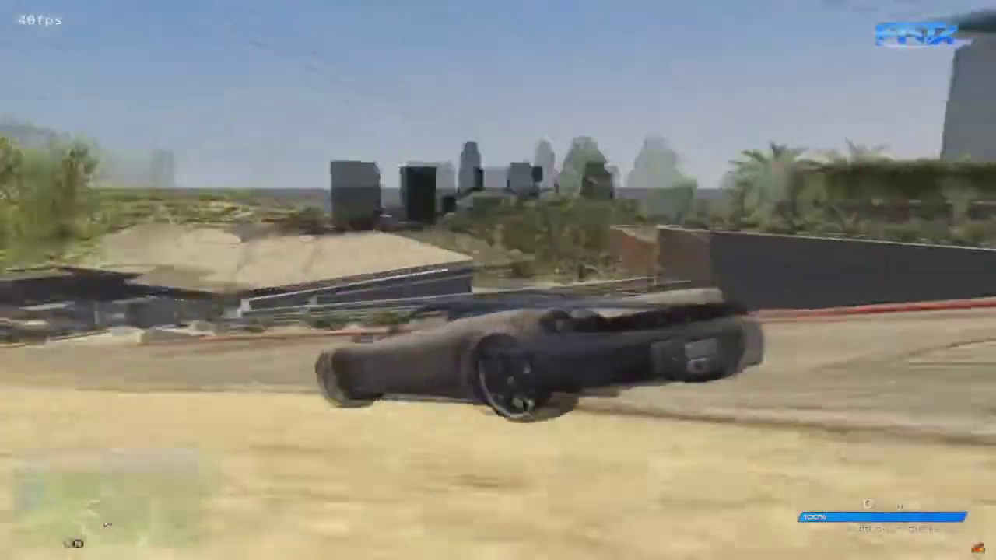
key(w)
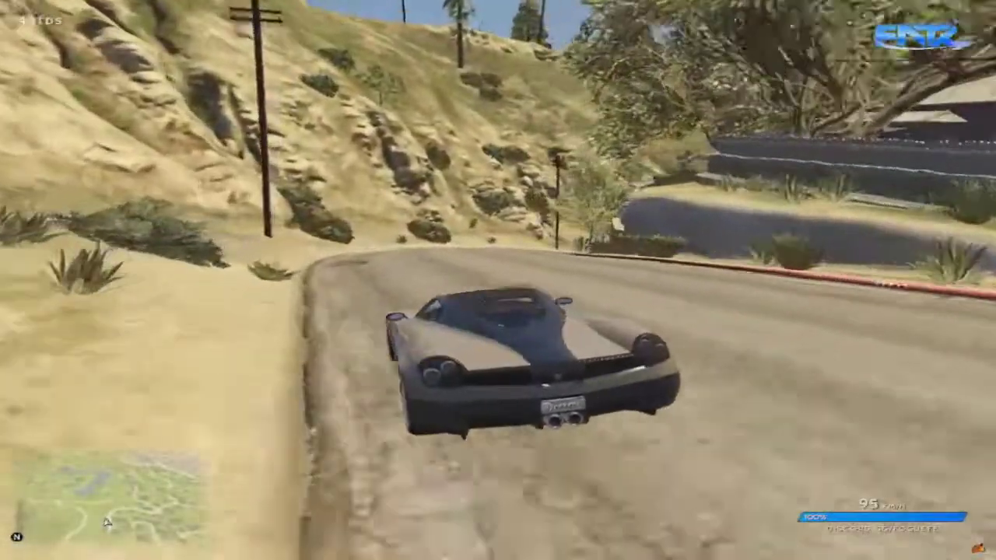
key(d)
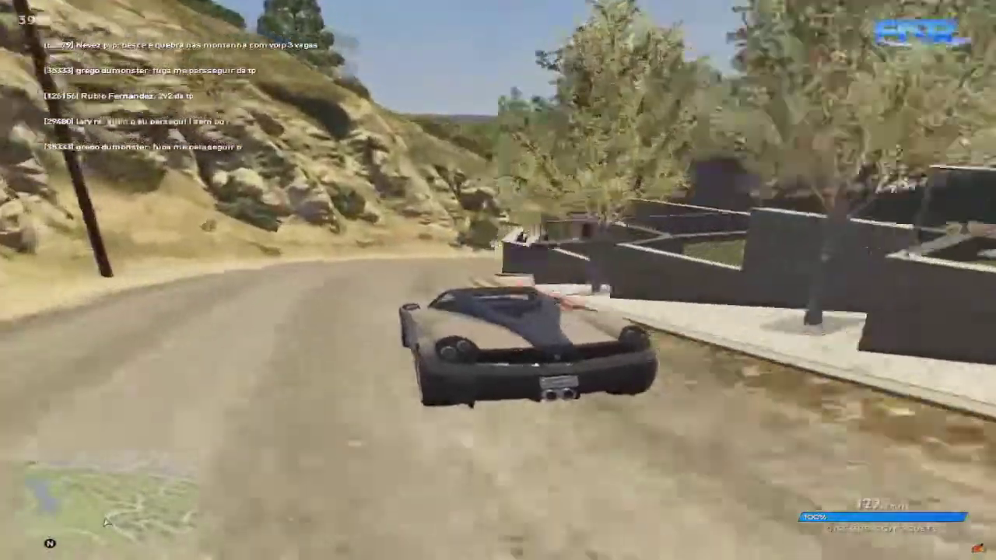
key(d)
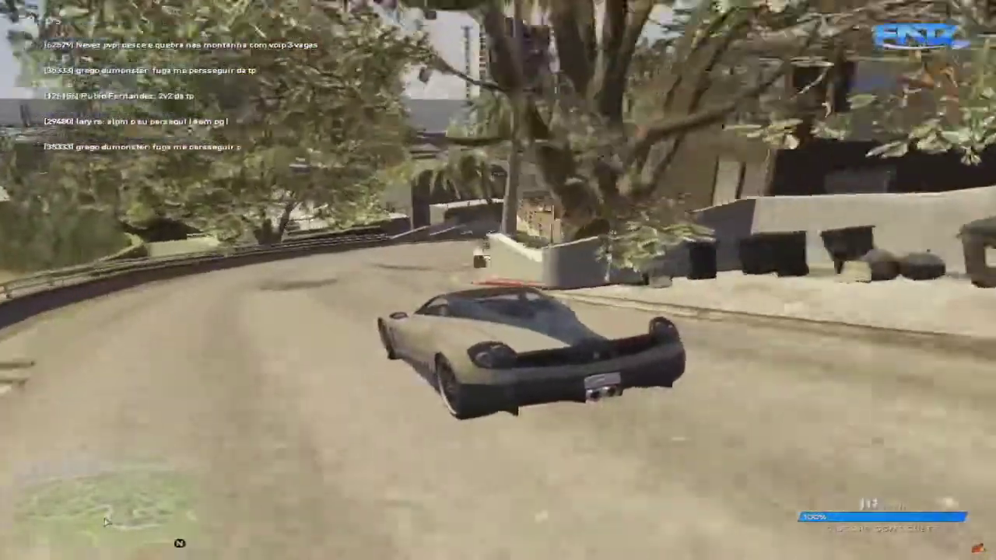